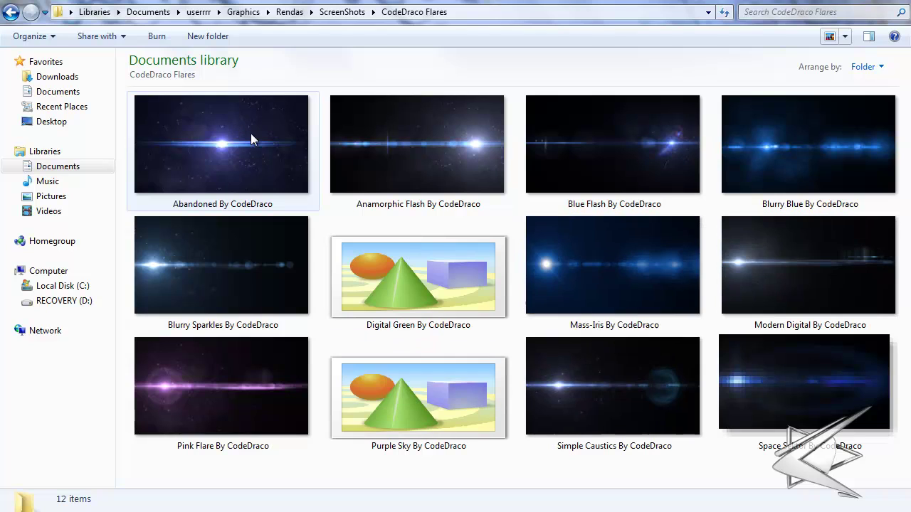
Preview the Digital Green and Purple Sky flare images at full size in the CodeDraco Flares folder.
{"action": "left_click", "coordinate": [445, 306]}
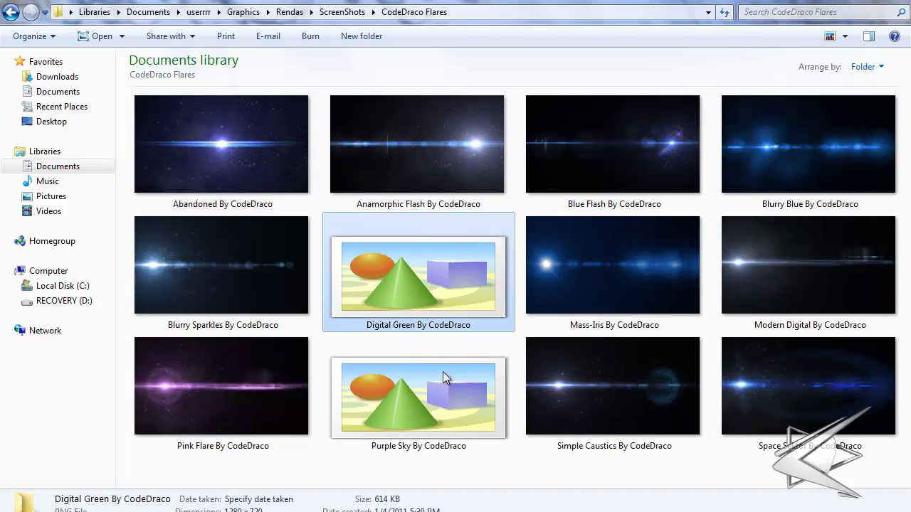
{"action": "left_click", "coordinate": [433, 420]}
{"action": "left_click", "coordinate": [243, 393]}
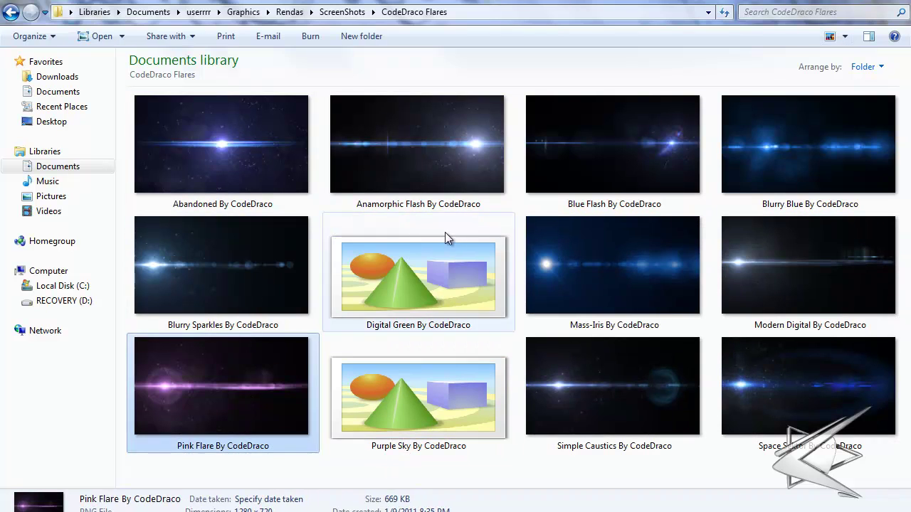
{"action": "left_click", "coordinate": [440, 263]}
{"action": "double_click", "coordinate": [441, 258]}
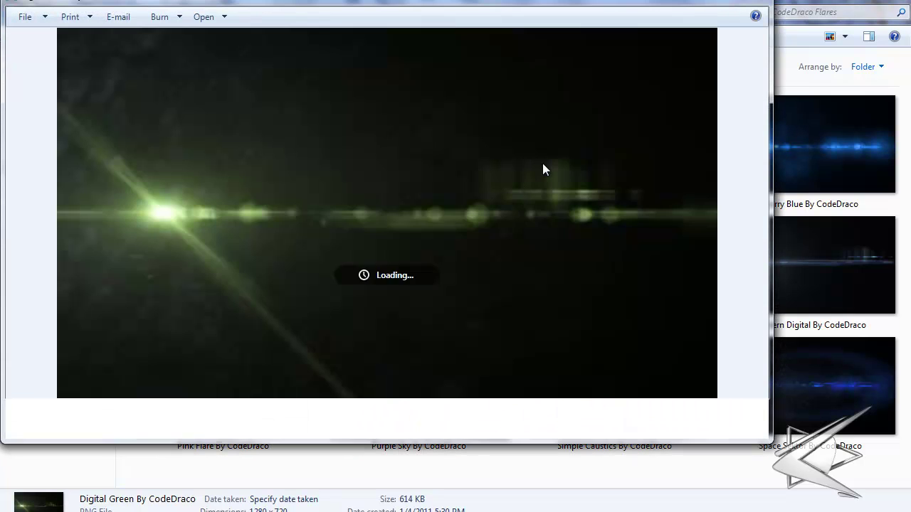
{"action": "left_click", "coordinate": [753, 2]}
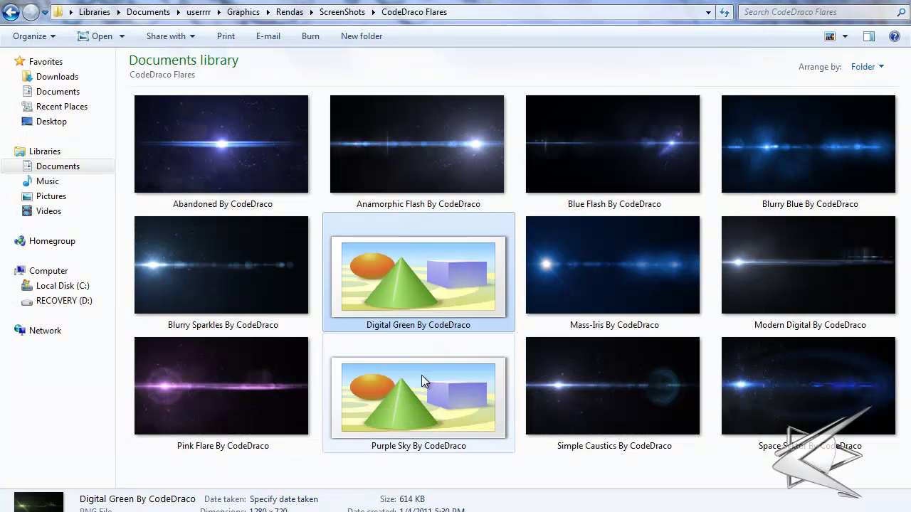
{"action": "double_click", "coordinate": [422, 375]}
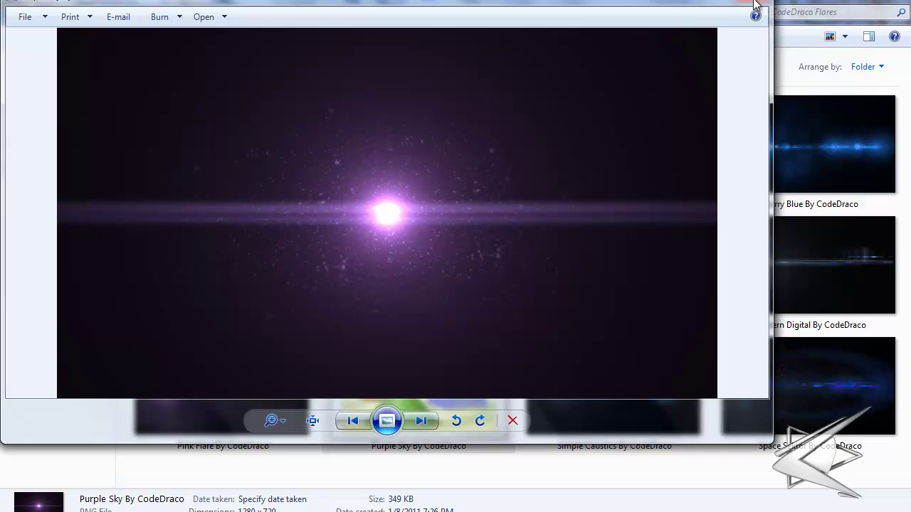
{"action": "left_click", "coordinate": [754, 4]}
Examine the flare thumbnails in the CodeDraco Flares folder, comparing Blurry Blue with Mass-Iris and looking over the others.
{"action": "left_click", "coordinate": [297, 193]}
{"action": "left_click", "coordinate": [495, 192]}
{"action": "left_click", "coordinate": [691, 194]}
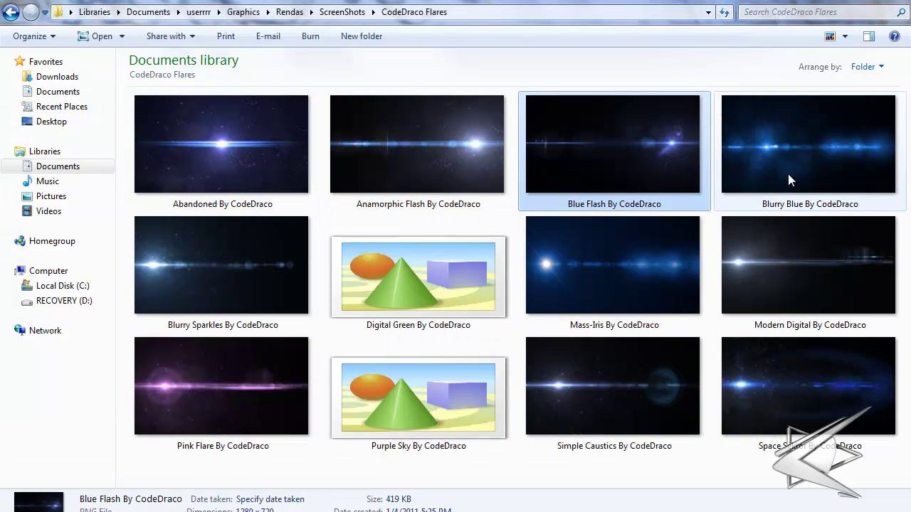
{"action": "left_click", "coordinate": [806, 141]}
{"action": "left_click", "coordinate": [642, 272]}
{"action": "left_click", "coordinate": [774, 155]}
{"action": "left_click", "coordinate": [646, 260]}
{"action": "left_click", "coordinate": [769, 157]}
{"action": "left_click", "coordinate": [672, 246]}
{"action": "left_click", "coordinate": [778, 143]}
{"action": "left_click", "coordinate": [663, 260]}
{"action": "left_click", "coordinate": [747, 168]}
{"action": "left_click", "coordinate": [644, 263]}
{"action": "left_click", "coordinate": [747, 143]}
{"action": "left_click", "coordinate": [631, 264]}
{"action": "left_click", "coordinate": [728, 191]}
{"action": "left_click", "coordinate": [647, 256]}
{"action": "left_click", "coordinate": [736, 140]}
{"action": "left_click", "coordinate": [669, 141]}
{"action": "left_click", "coordinate": [427, 151]}
{"action": "left_click", "coordinate": [242, 171]}
{"action": "left_click", "coordinate": [188, 256]}
{"action": "left_click", "coordinate": [186, 398]}
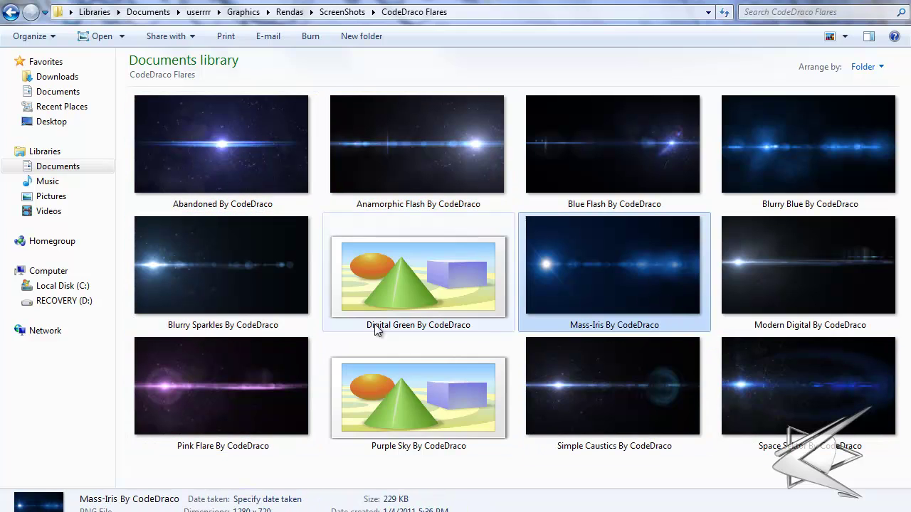
{"action": "left_click", "coordinate": [747, 313]}
{"action": "left_click", "coordinate": [756, 371]}
{"action": "left_click", "coordinate": [626, 411]}
{"action": "left_click", "coordinate": [110, 375]}
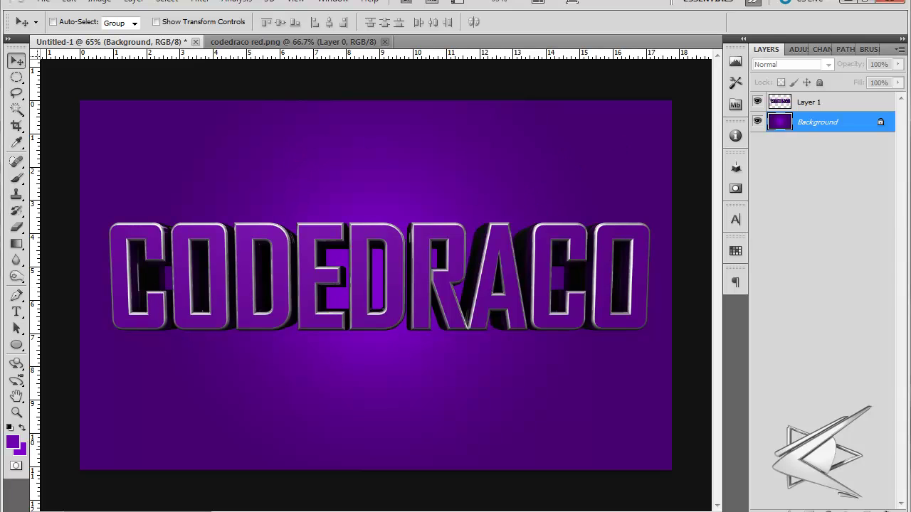
Place the Pink Flare By CodeDraco image from the CodeDraco Flares folder into the Untitled-1 Photoshop document.
{"action": "left_click", "coordinate": [214, 511]}
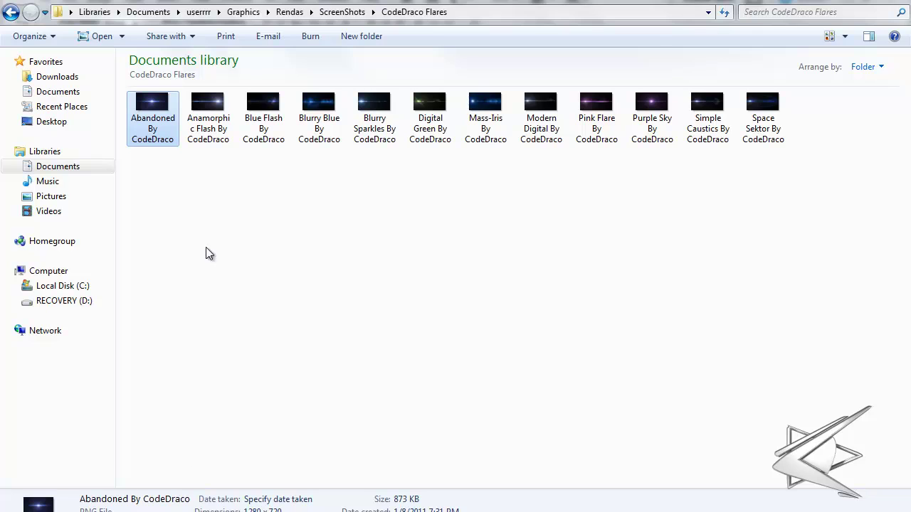
{"action": "left_click_drag", "start_coordinate": [334, 2], "coordinate": [290, 195]}
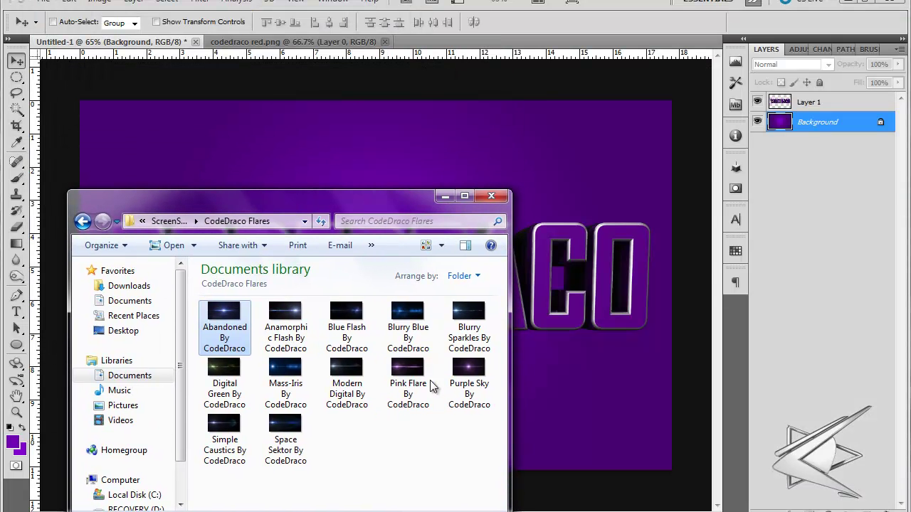
{"action": "left_click_drag", "start_coordinate": [408, 368], "coordinate": [598, 330]}
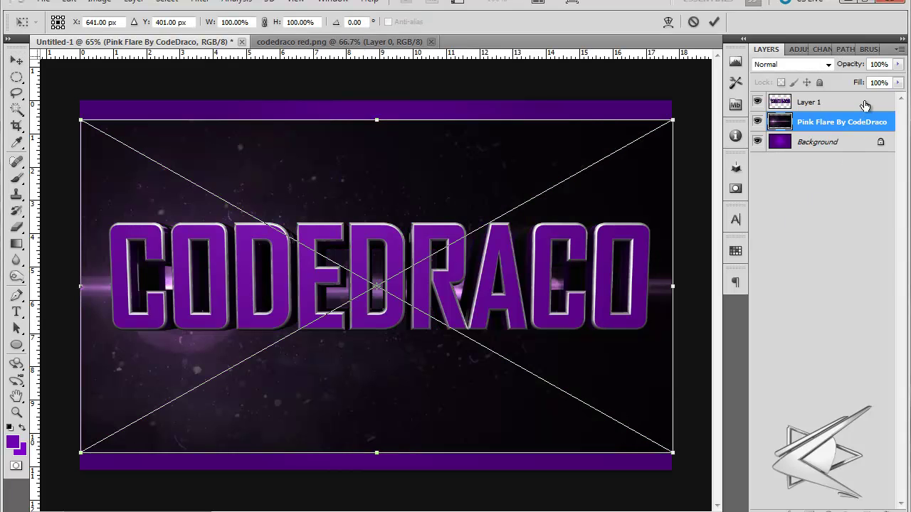
{"action": "key", "text": "Return"}
Move the Pink Flare layer above Layer 1 and rasterize it.
{"action": "mouse_move", "coordinate": [825, 121]}
{"action": "left_mouse_down"}
{"action": "mouse_move", "coordinate": [826, 100]}
{"action": "mouse_move", "coordinate": [831, 106]}
{"action": "left_mouse_up"}
{"action": "right_click", "coordinate": [834, 108]}
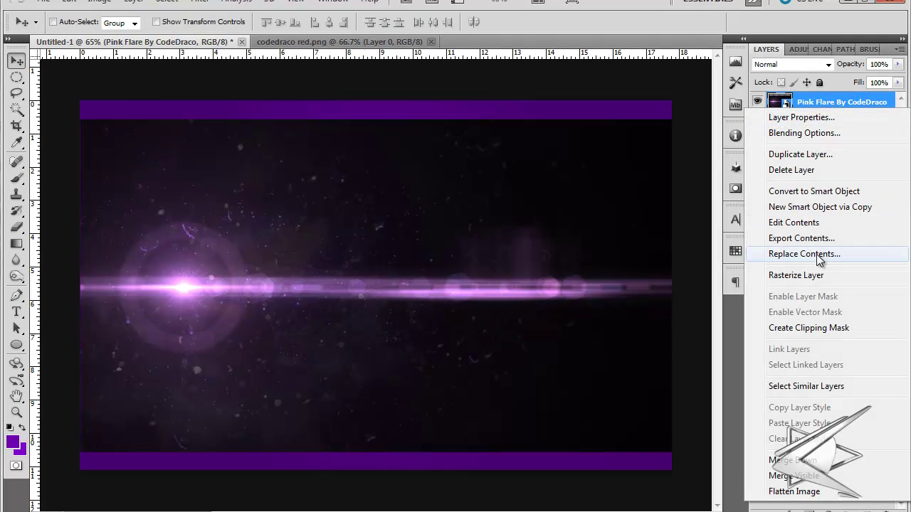
{"action": "left_click", "coordinate": [796, 275]}
Set the Pink Flare layer's blend mode to Screen.
{"action": "left_click", "coordinate": [790, 64]}
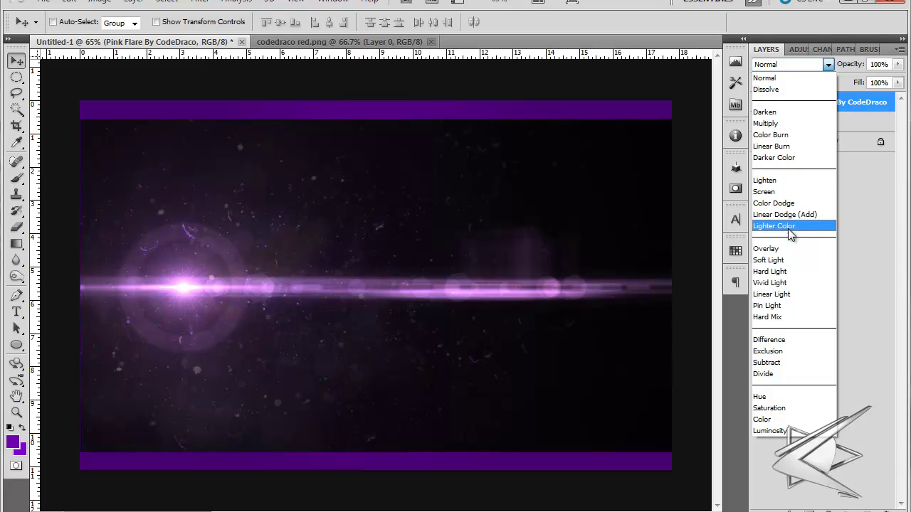
{"action": "left_click", "coordinate": [876, 261]}
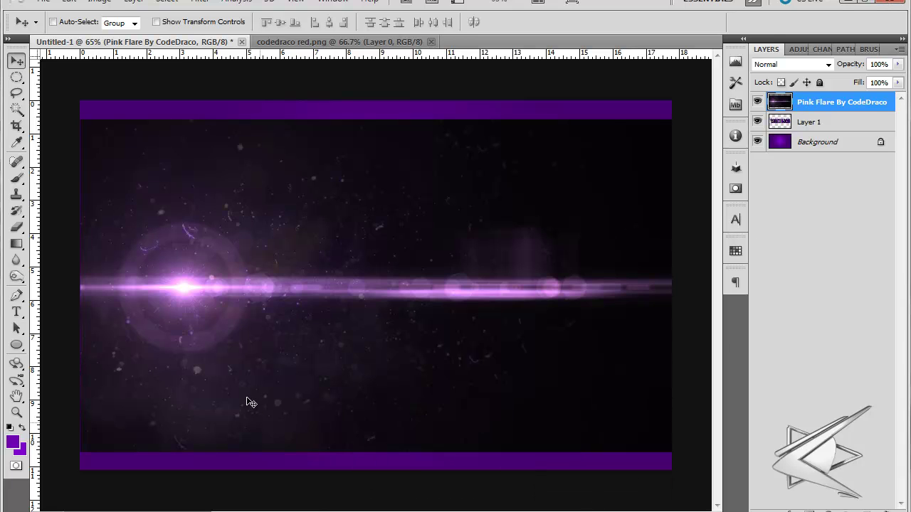
{"action": "left_click_drag", "start_coordinate": [325, 335], "coordinate": [322, 339]}
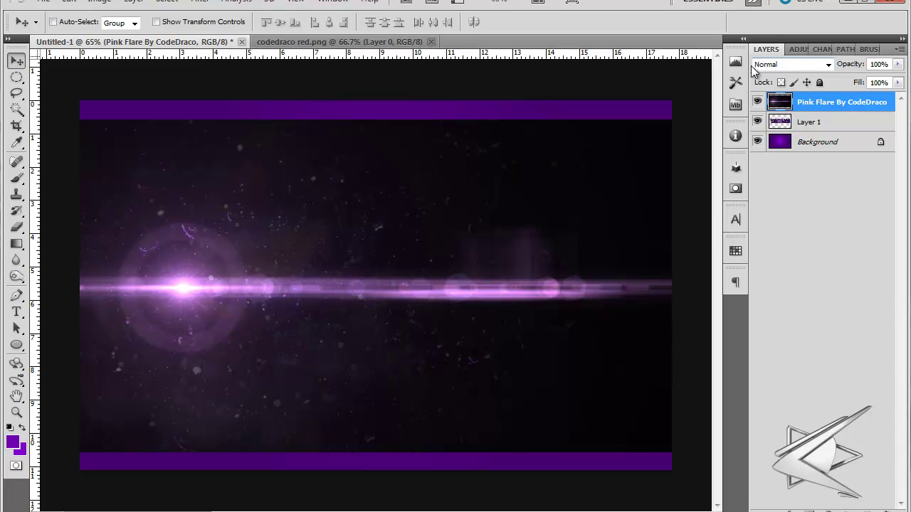
{"action": "left_click", "coordinate": [796, 64]}
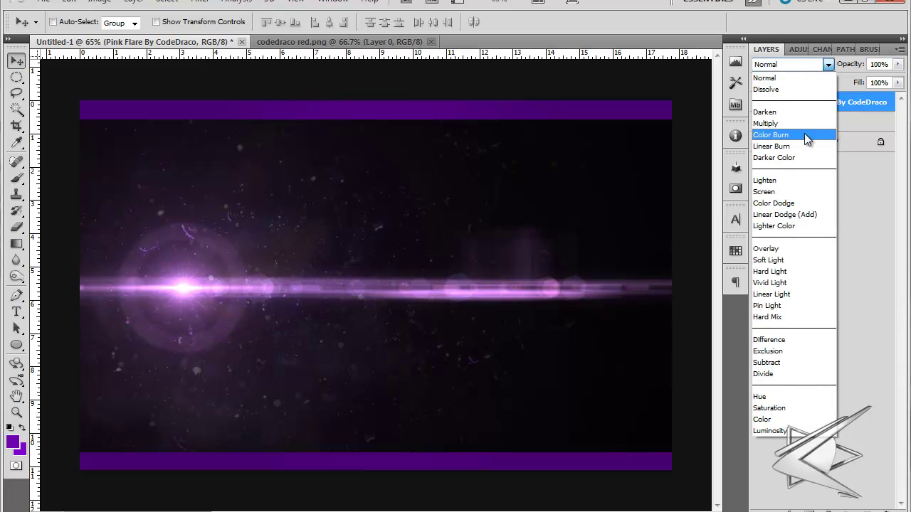
{"action": "left_click", "coordinate": [784, 192]}
{"action": "key", "text": "c"}
{"action": "left_click", "coordinate": [249, 203]}
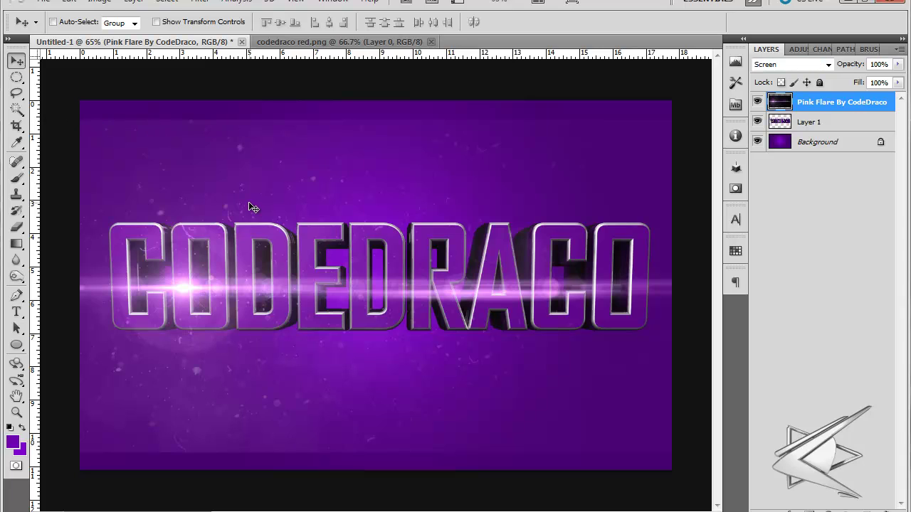
Shrink the Pink Flare layer slightly inward from its upper right corner with Free Transform.
{"action": "key", "text": "t"}
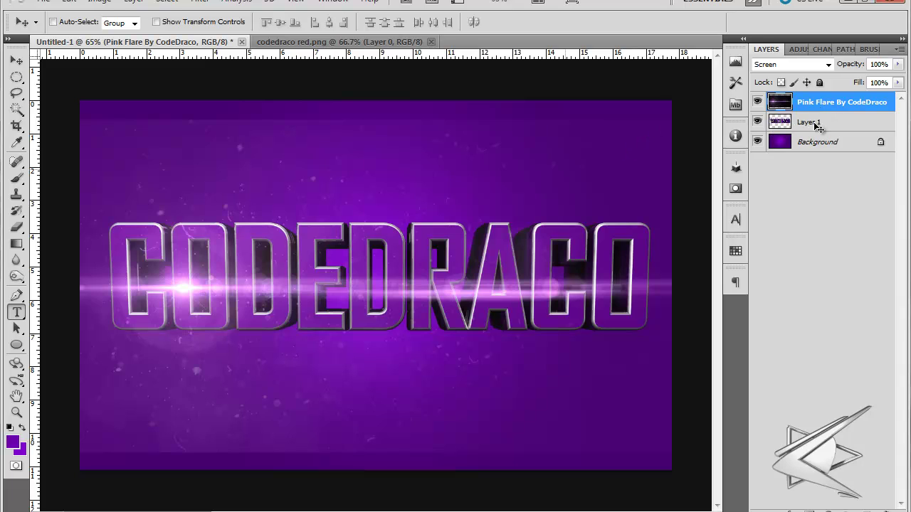
{"action": "key", "text": "ctrl+t"}
{"action": "left_click", "coordinate": [735, 166]}
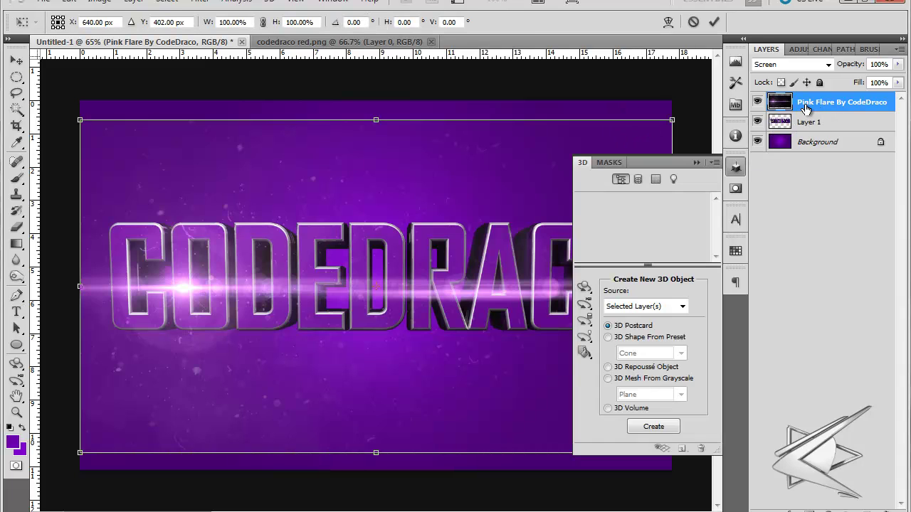
{"action": "left_click_drag", "start_coordinate": [671, 119], "coordinate": [659, 127]}
{"action": "key", "text": "Return"}
{"action": "left_click", "coordinate": [697, 163]}
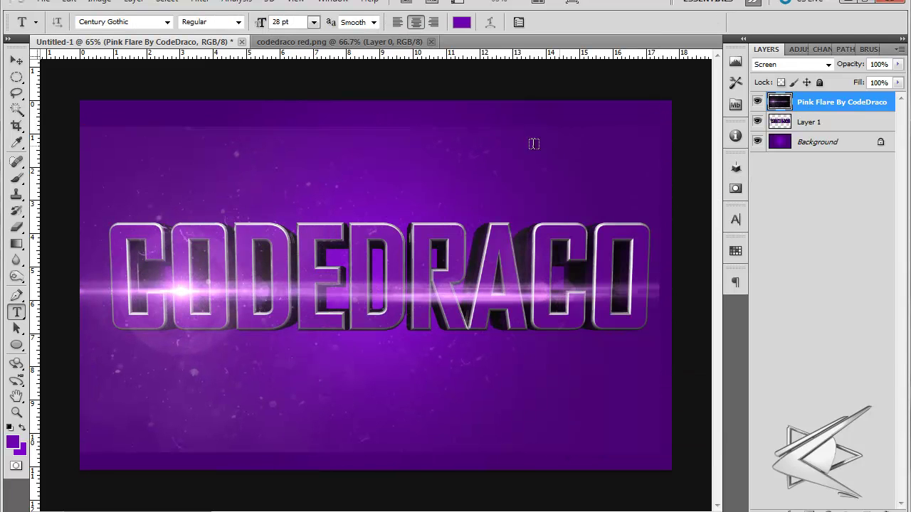
Scale the Pink Flare layer proportionally to about 98.66% from its upper left corner.
{"action": "left_click", "coordinate": [16, 62]}
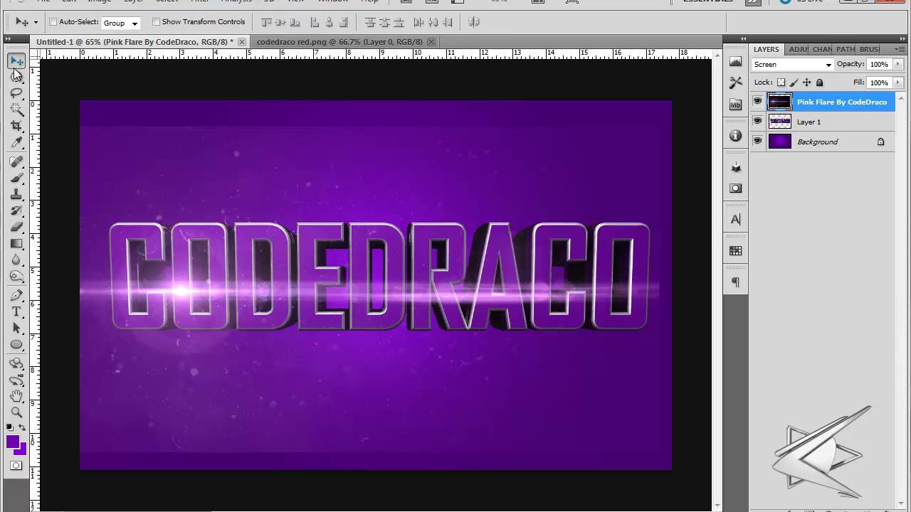
{"action": "key", "text": "ctrl+t"}
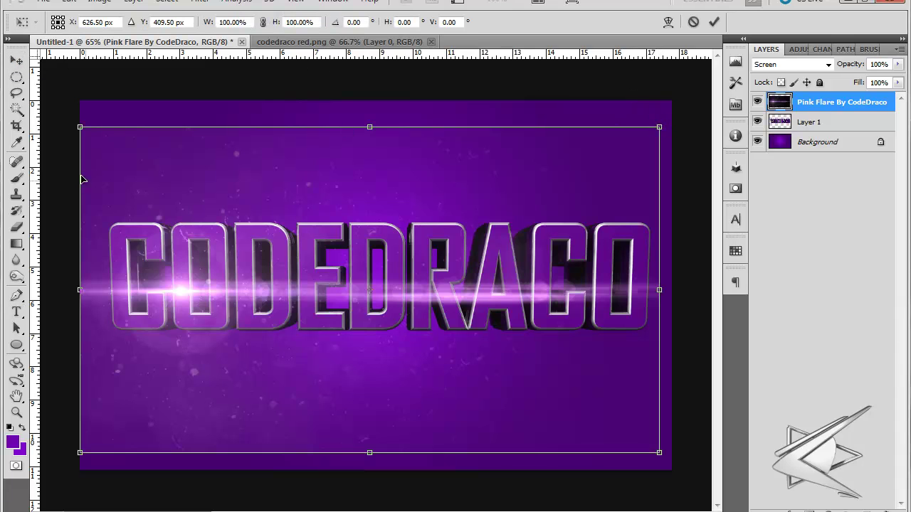
{"action": "left_click_drag", "start_coordinate": [83, 126], "coordinate": [88, 130]}
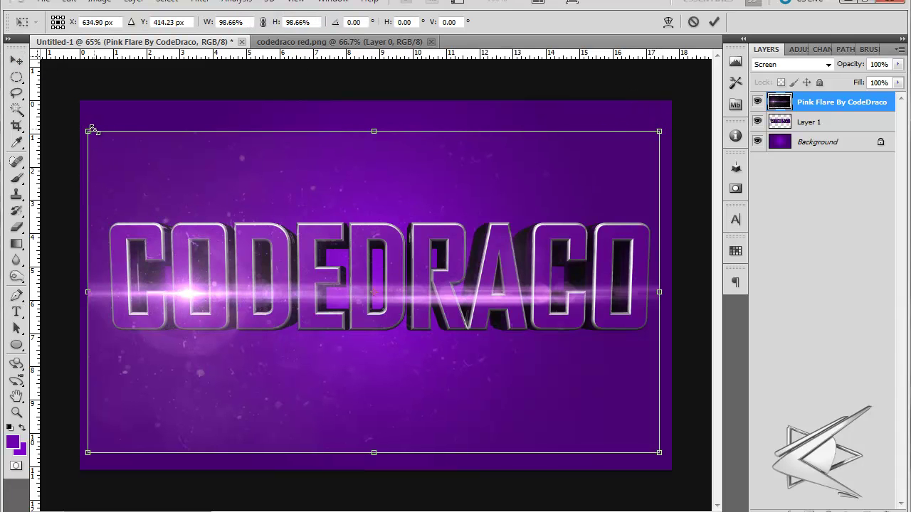
{"action": "key", "text": "Return"}
Erase the visible outer edges of the Pink Flare layer with a soft 391 px eraser at 0% hardness.
{"action": "left_click", "coordinate": [17, 228]}
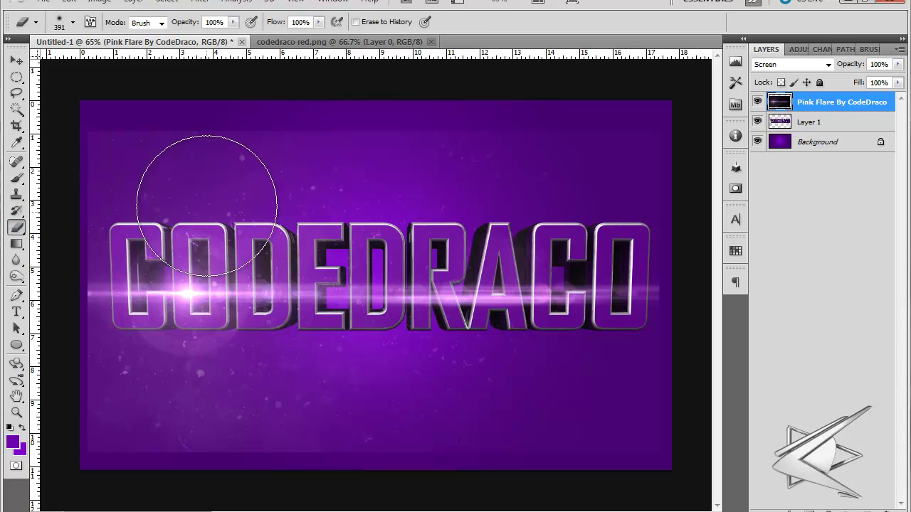
{"action": "left_click", "coordinate": [73, 24]}
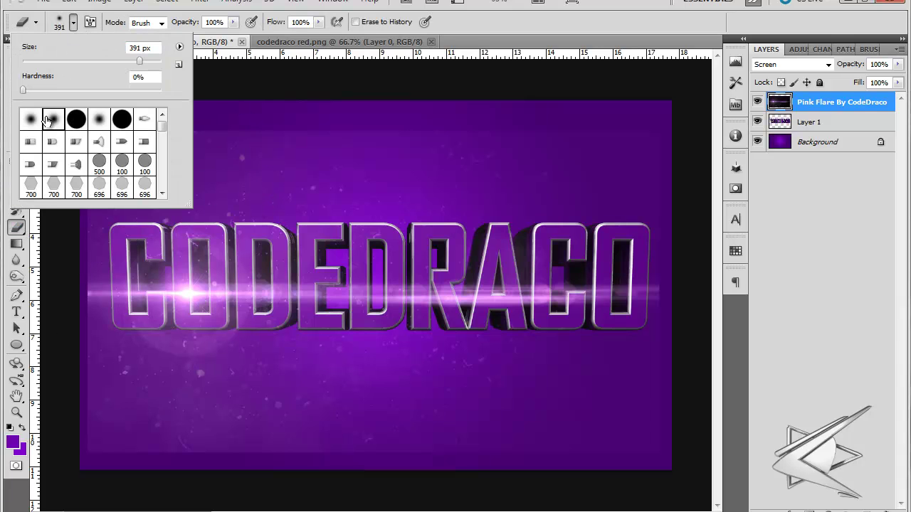
{"action": "double_click", "coordinate": [46, 121]}
{"action": "left_click", "coordinate": [74, 24]}
{"action": "left_click", "coordinate": [839, 92]}
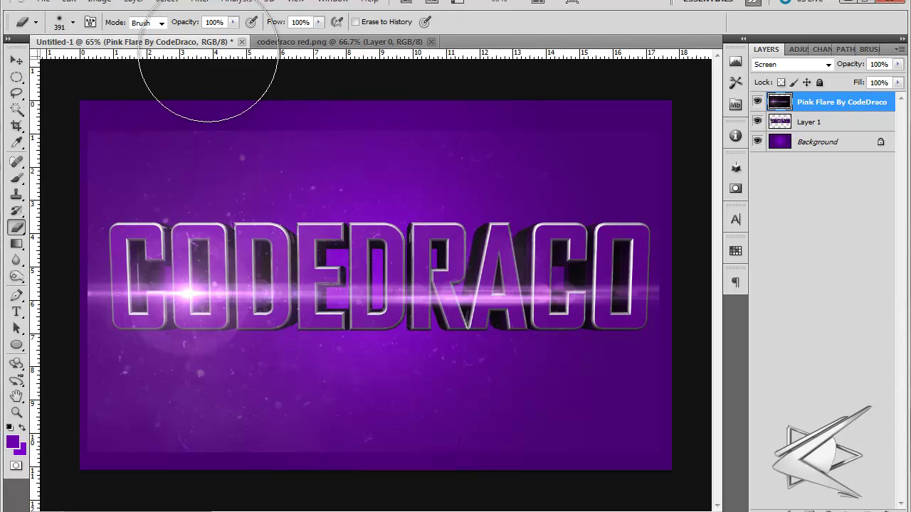
{"action": "mouse_move", "coordinate": [58, 196]}
{"action": "left_mouse_down"}
{"action": "mouse_move", "coordinate": [44, 343]}
{"action": "mouse_move", "coordinate": [69, 413]}
{"action": "left_mouse_up"}
{"action": "left_click_drag", "start_coordinate": [262, 466], "coordinate": [193, 482]}
{"action": "mouse_move", "coordinate": [728, 290]}
{"action": "left_mouse_down"}
{"action": "mouse_move", "coordinate": [735, 463]}
{"action": "mouse_move", "coordinate": [711, 355]}
{"action": "mouse_move", "coordinate": [712, 372]}
{"action": "mouse_move", "coordinate": [703, 236]}
{"action": "mouse_move", "coordinate": [680, 296]}
{"action": "left_mouse_up"}
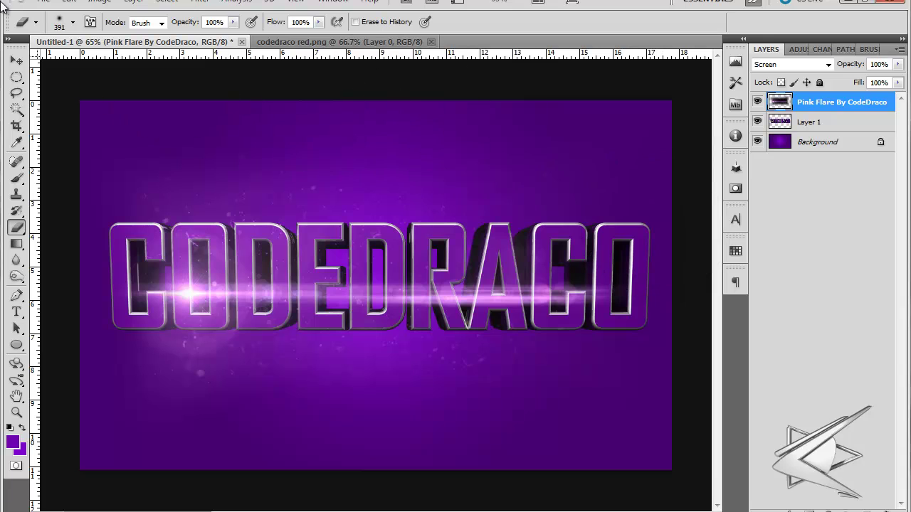
Move the flare down onto the lower edge of the CODEDRACO text and erase its glow below the letters.
{"action": "left_click", "coordinate": [17, 63]}
{"action": "left_click_drag", "start_coordinate": [329, 321], "coordinate": [304, 354]}
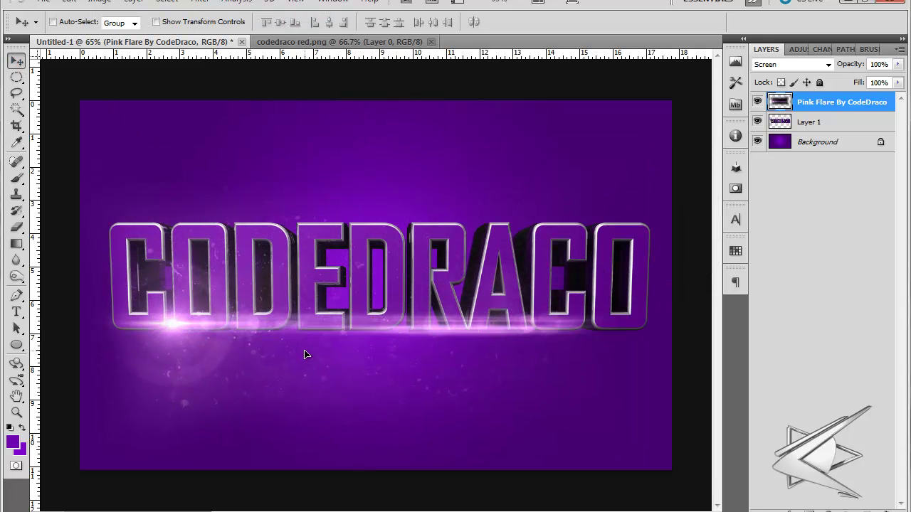
{"action": "left_click", "coordinate": [18, 228]}
{"action": "mouse_move", "coordinate": [160, 436]}
{"action": "left_mouse_down"}
{"action": "mouse_move", "coordinate": [383, 432]}
{"action": "mouse_move", "coordinate": [508, 442]}
{"action": "left_mouse_up"}
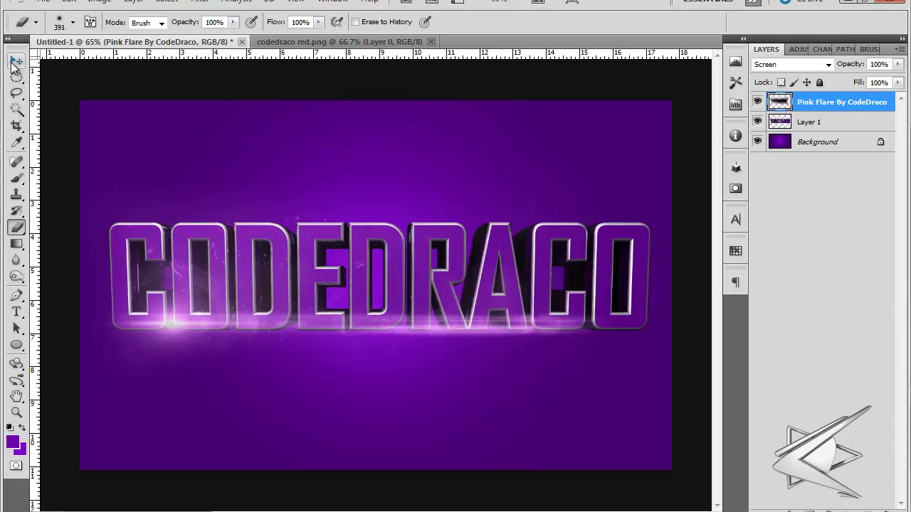
{"action": "left_click", "coordinate": [14, 62]}
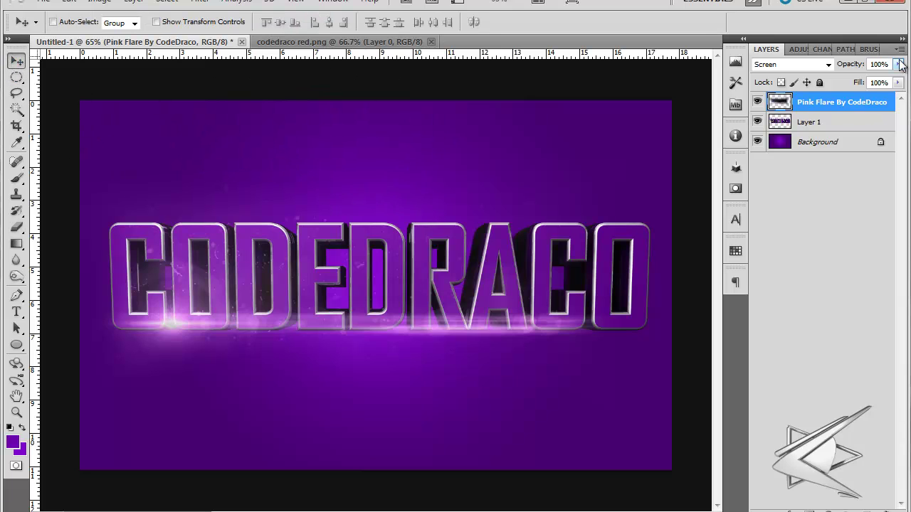
Add a Hue/Saturation adjustment layer above Layer 1 with the hue set to +180 to turn the artwork green.
{"action": "left_click", "coordinate": [819, 122]}
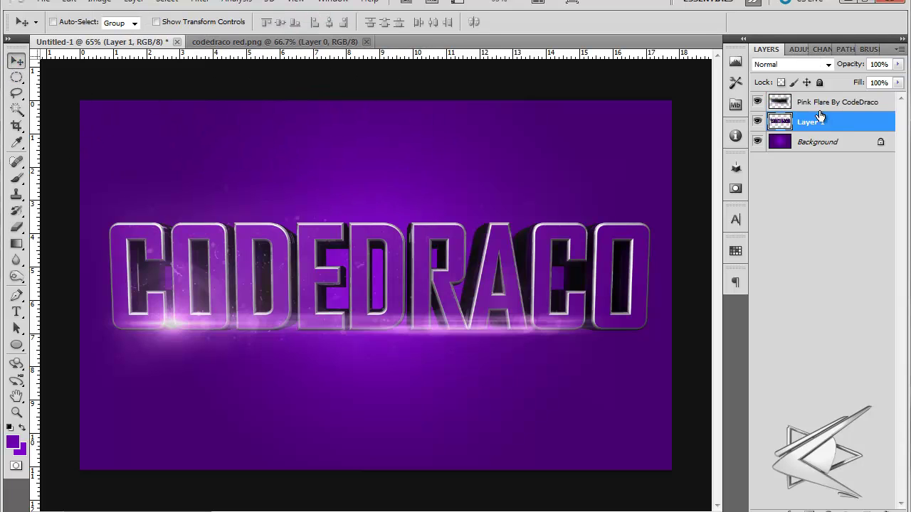
{"action": "left_click", "coordinate": [793, 49]}
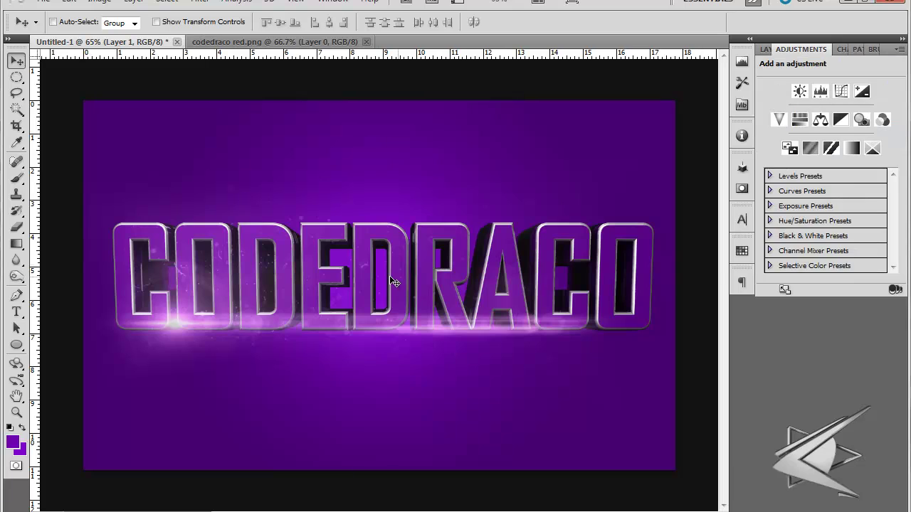
{"action": "left_click", "coordinate": [800, 119]}
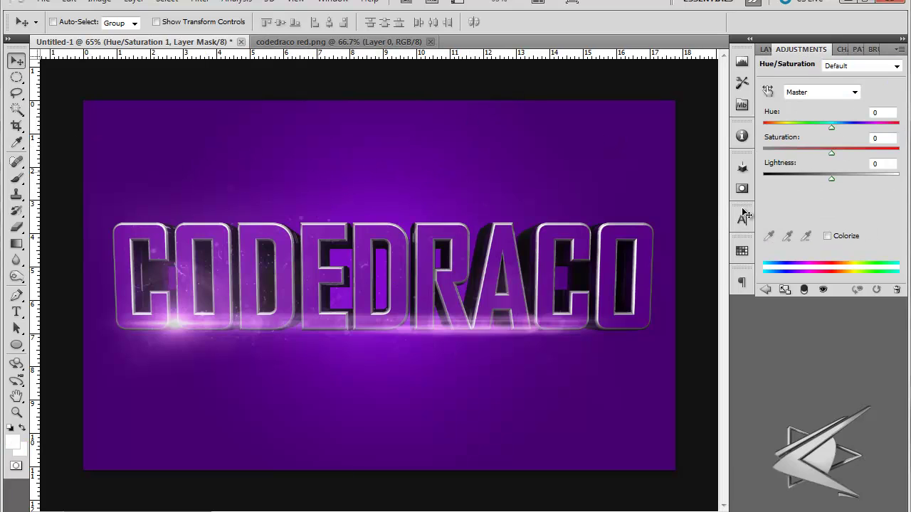
{"action": "left_click_drag", "start_coordinate": [820, 122], "coordinate": [776, 127]}
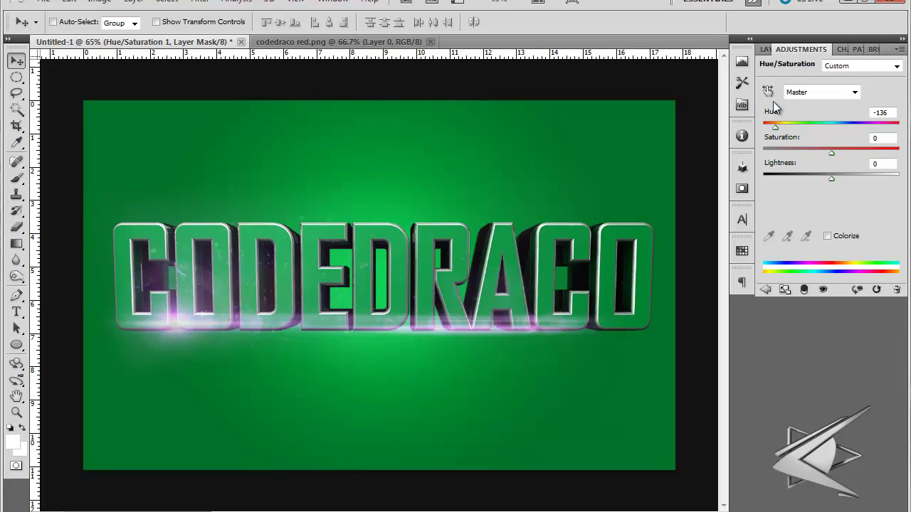
{"action": "left_click", "coordinate": [895, 125]}
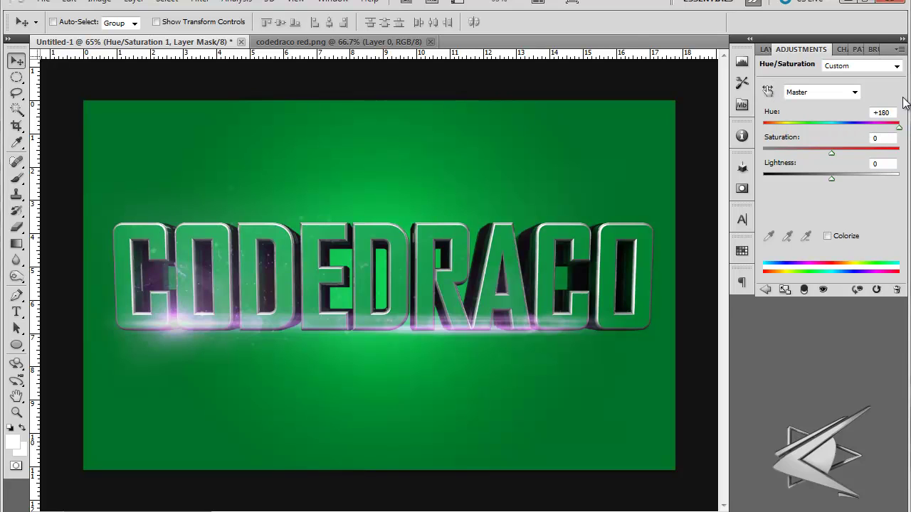
{"action": "left_click", "coordinate": [767, 49]}
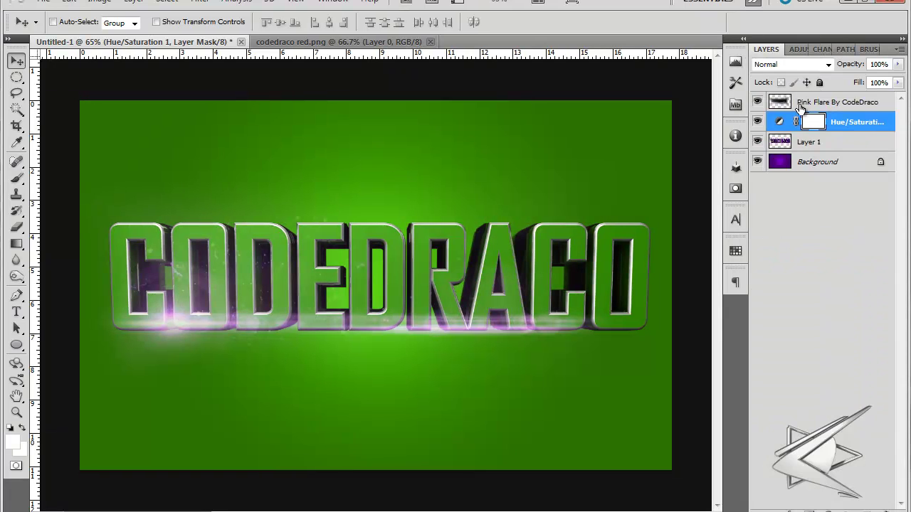
Move the Pink Flare above the text and try tinting it green with Hue/Saturation, colorized at hue 126 and saturation 60.
{"action": "left_click", "coordinate": [842, 102]}
{"action": "left_click_drag", "start_coordinate": [292, 351], "coordinate": [358, 218]}
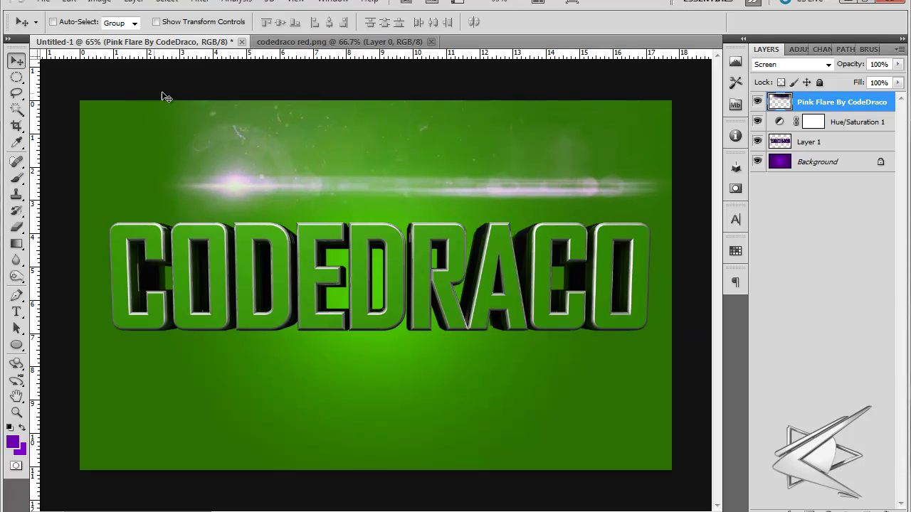
{"action": "left_click", "coordinate": [99, 2]}
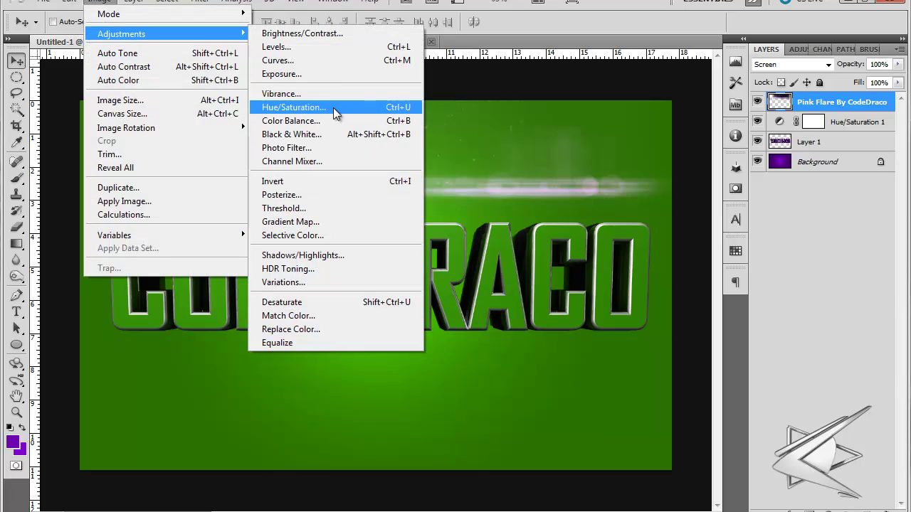
{"action": "left_click", "coordinate": [586, 142]}
{"action": "key", "text": "ctrl+u"}
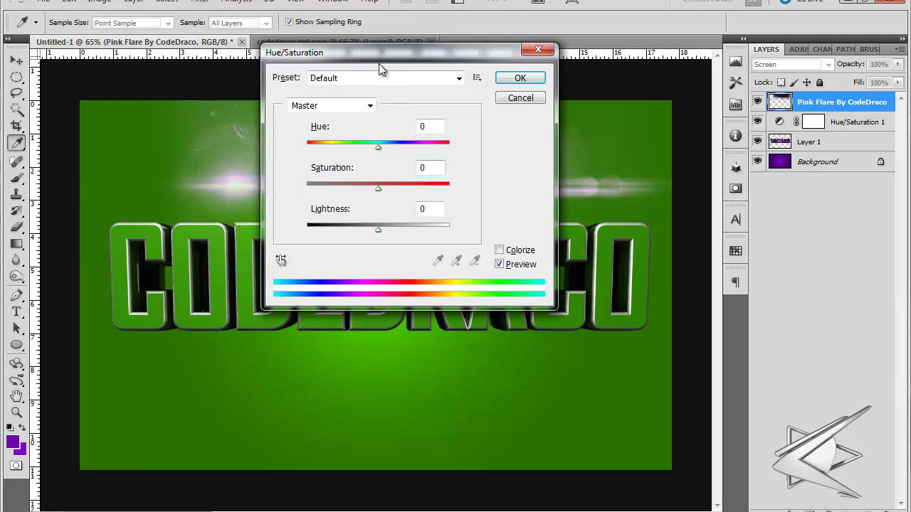
{"action": "left_click_drag", "start_coordinate": [419, 52], "coordinate": [668, 11]}
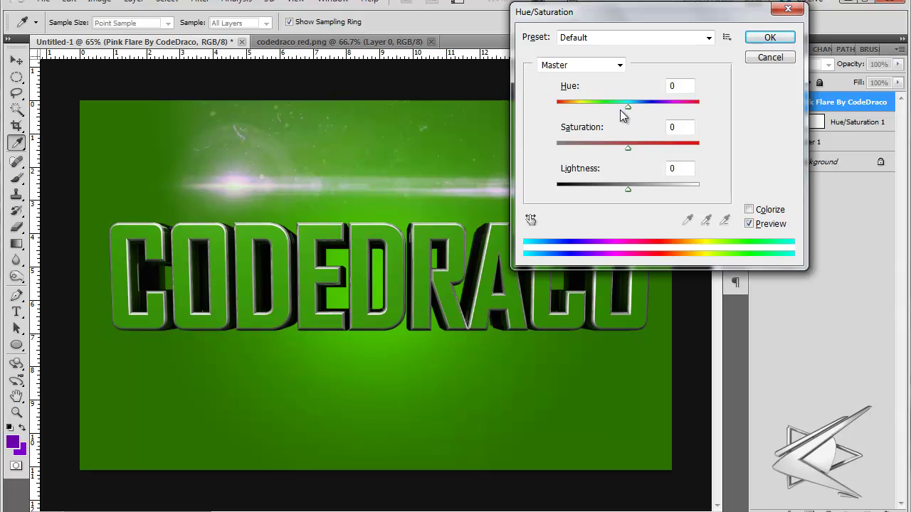
{"action": "left_click_drag", "start_coordinate": [634, 108], "coordinate": [709, 107]}
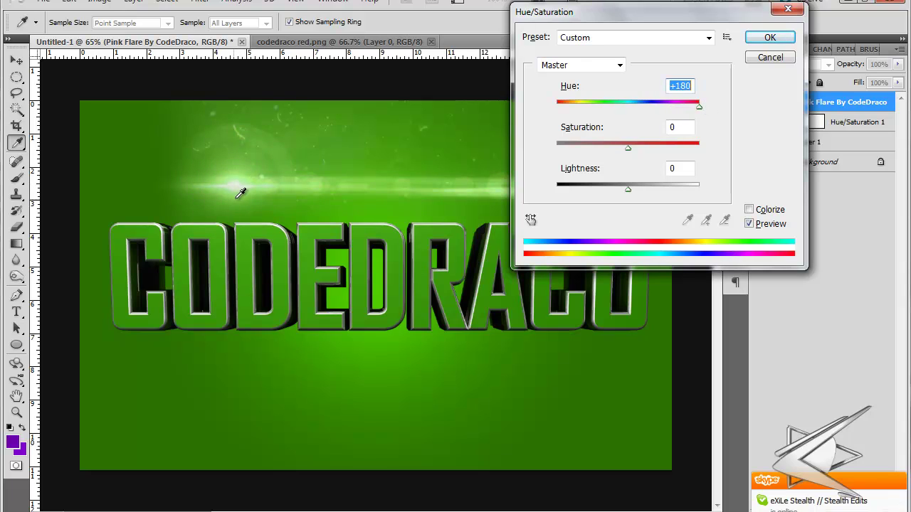
{"action": "left_click", "coordinate": [750, 210]}
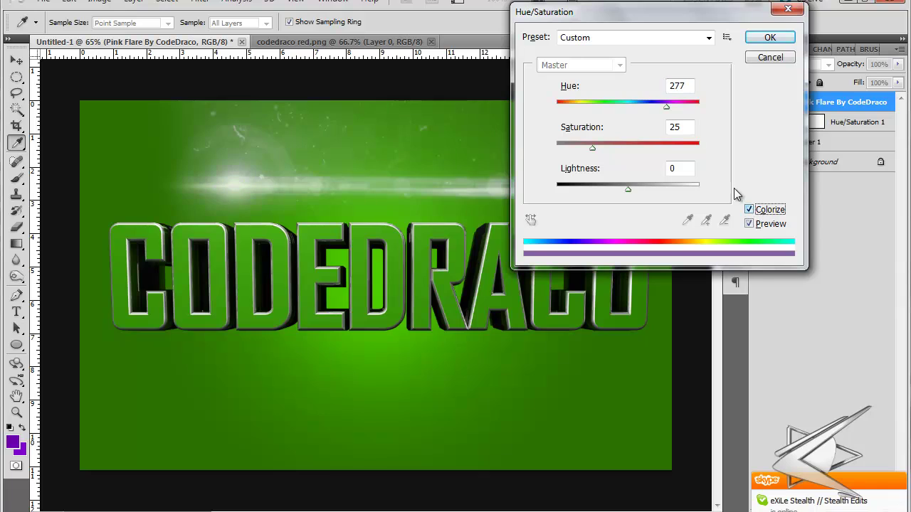
{"action": "left_click", "coordinate": [607, 103]}
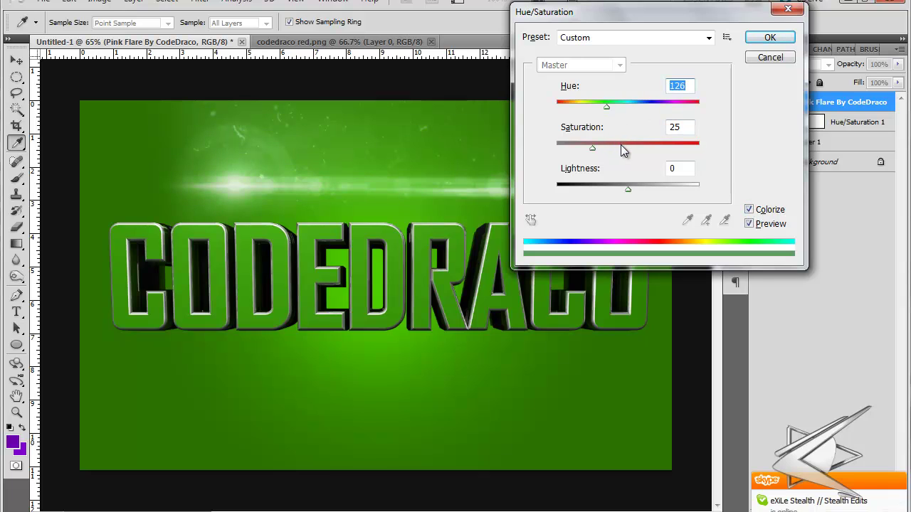
{"action": "left_click", "coordinate": [641, 146]}
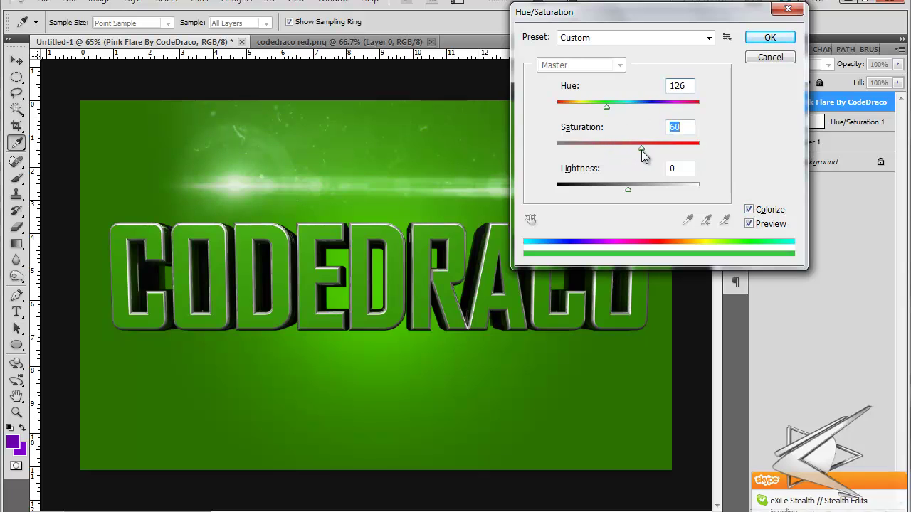
{"action": "left_click", "coordinate": [763, 59]}
Delete the Pink Flare layer and place the Abandoned By CodeDraco flare on the canvas at 100% size.
{"action": "key", "text": "Delete"}
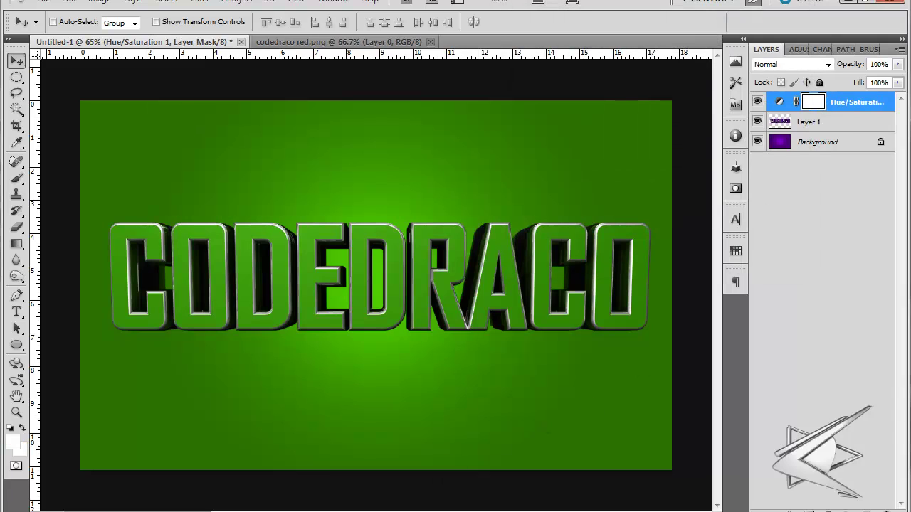
{"action": "key", "text": "alt+Tab"}
{"action": "left_click_drag", "start_coordinate": [226, 322], "coordinate": [441, 122]}
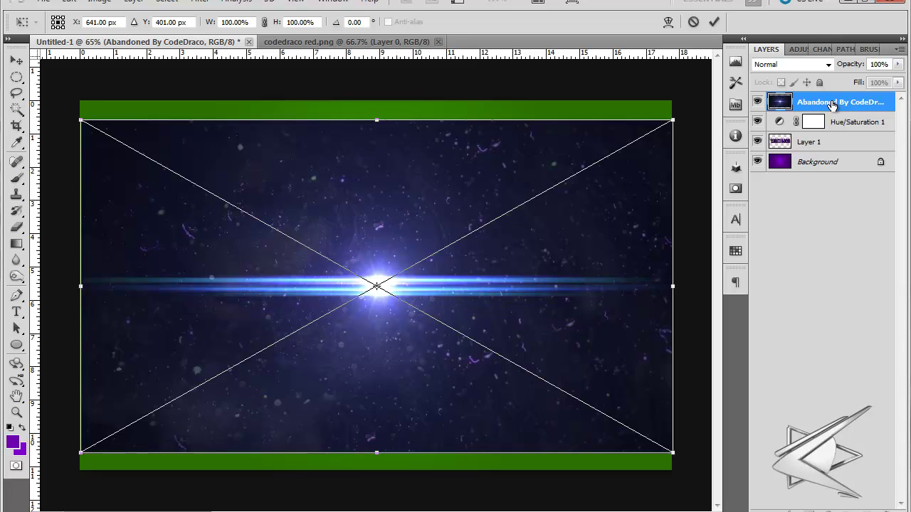
{"action": "key", "text": "Return"}
Rasterize the Abandoned By CodeDraco layer and set its blend mode to Screen.
{"action": "right_click", "coordinate": [832, 104]}
{"action": "left_click", "coordinate": [783, 260]}
{"action": "left_click", "coordinate": [776, 64]}
{"action": "left_click", "coordinate": [764, 192]}
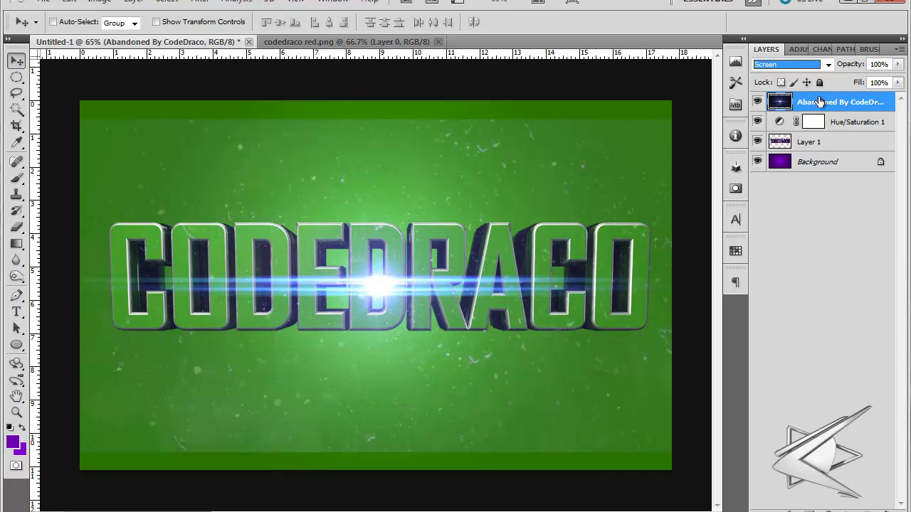
Colorize the Abandoned flare green with Hue/Saturation, using hue 131 and a higher saturation.
{"action": "key", "text": "ctrl+u"}
{"action": "left_click", "coordinate": [749, 209]}
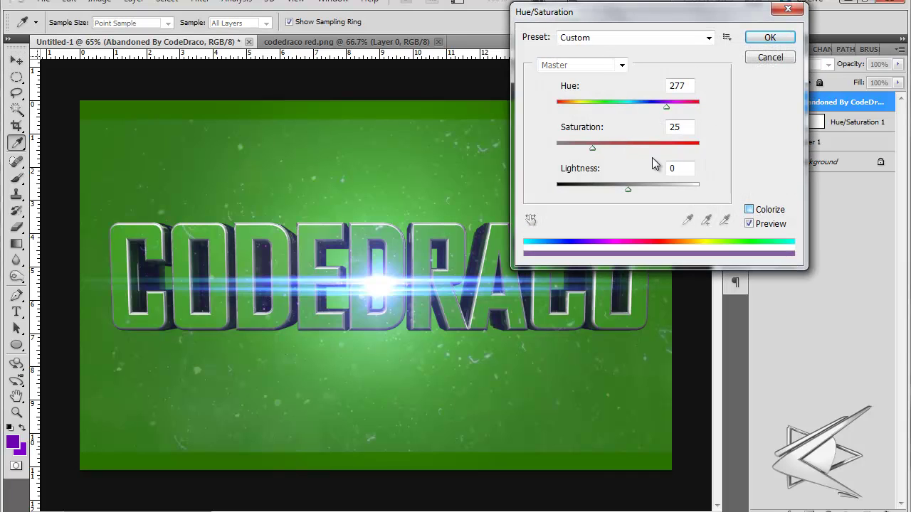
{"action": "left_click", "coordinate": [609, 106]}
{"action": "left_click", "coordinate": [636, 148]}
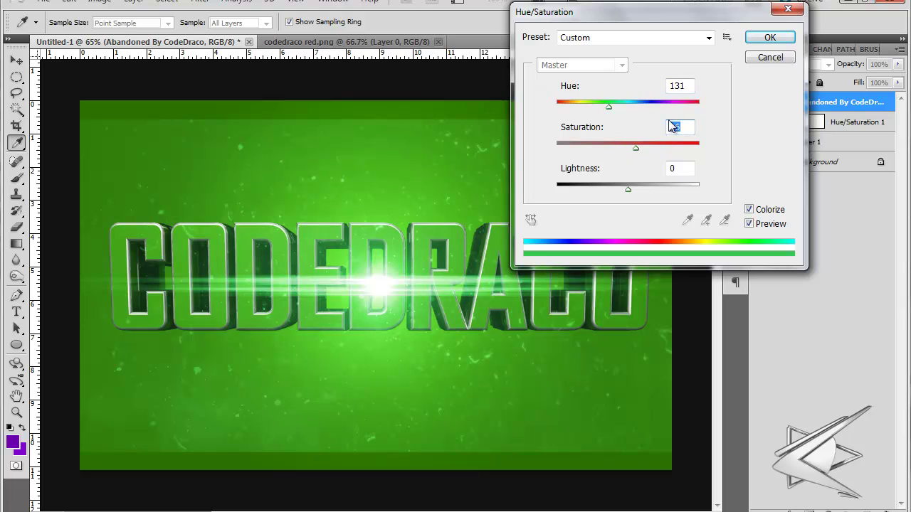
{"action": "left_click", "coordinate": [770, 38]}
Erase the visible outer edges of the Abandoned flare layer with the 391 px eraser.
{"action": "left_click", "coordinate": [16, 228]}
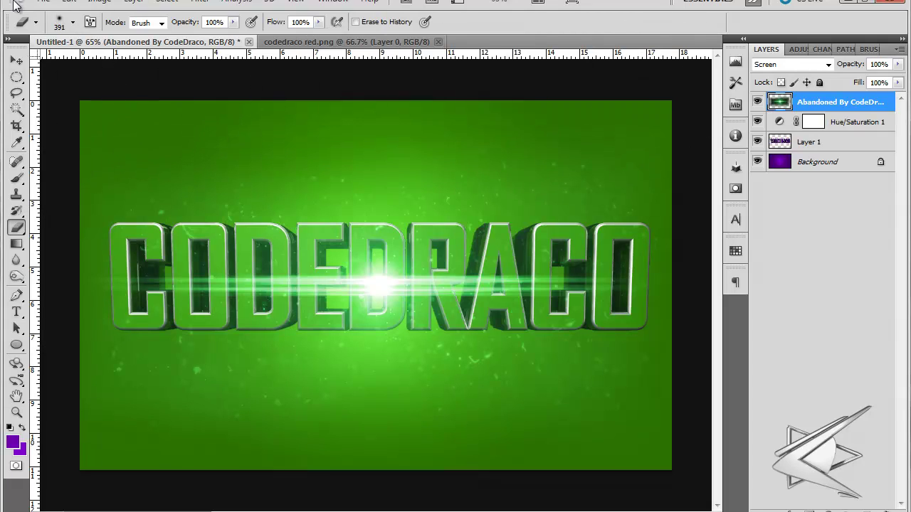
{"action": "left_click", "coordinate": [17, 77]}
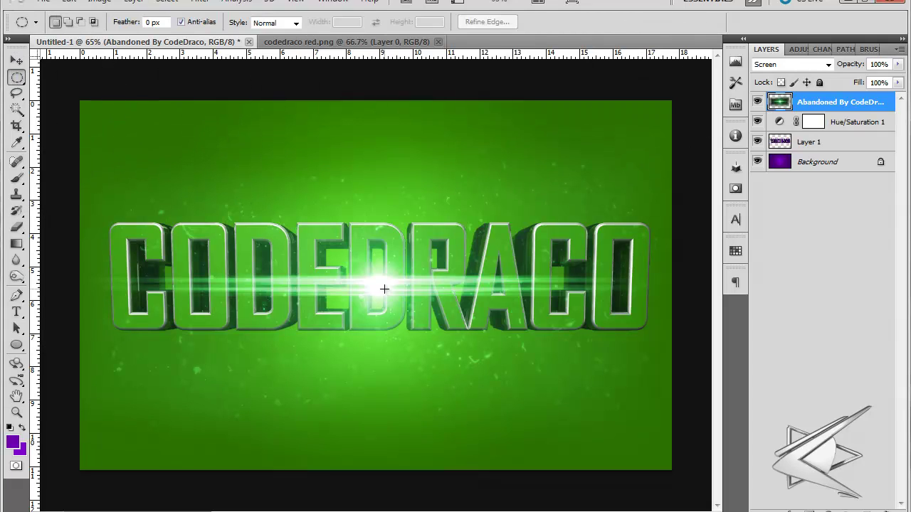
{"action": "right_click", "coordinate": [420, 220]}
Move the Abandoned flare up so its light streak sits just above the CODEDRACO text.
{"action": "left_click", "coordinate": [12, 62]}
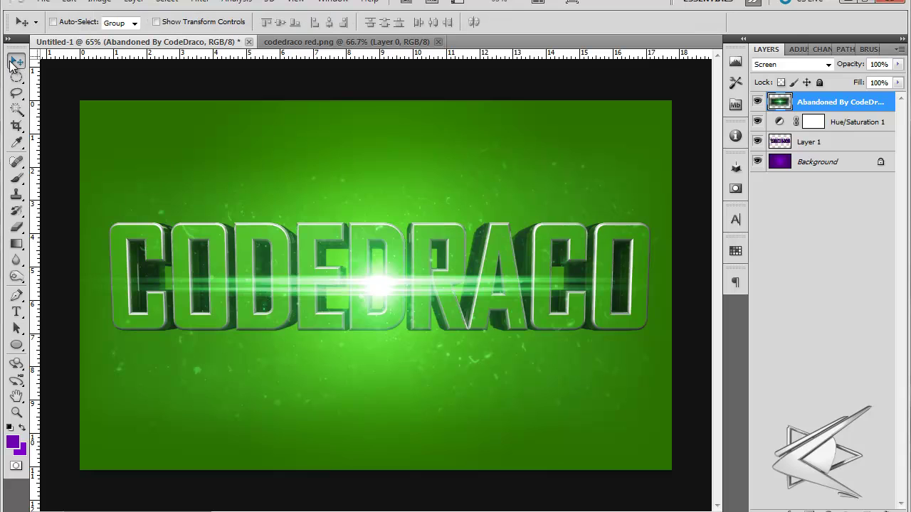
{"action": "left_click_drag", "start_coordinate": [410, 358], "coordinate": [414, 347]}
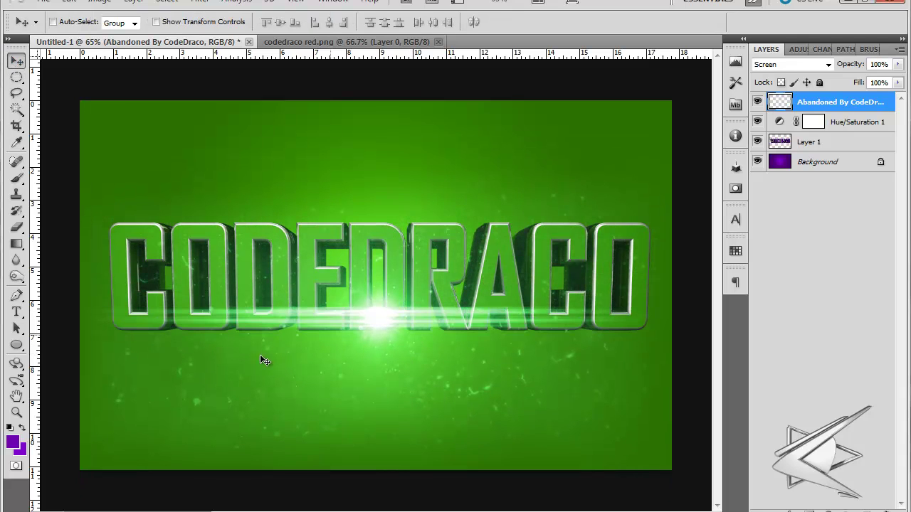
{"action": "left_click_drag", "start_coordinate": [376, 321], "coordinate": [367, 196]}
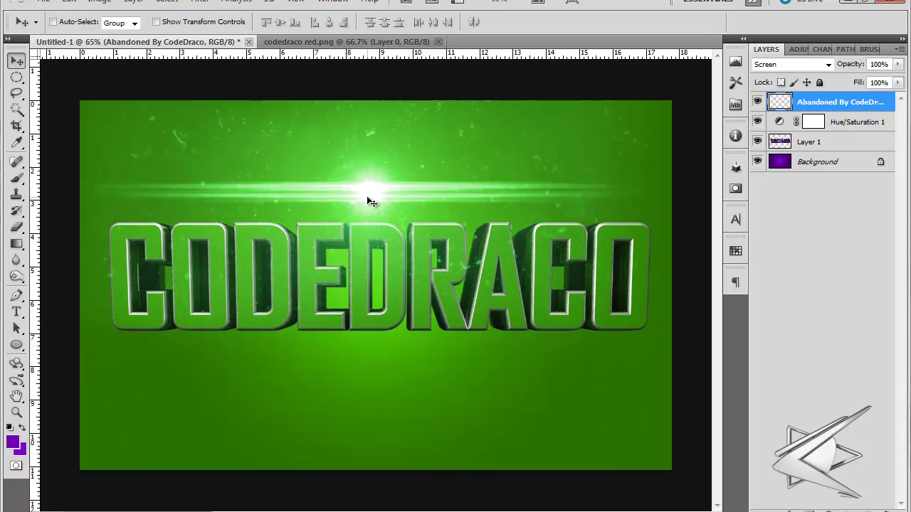
Add a new layer between the Hue/Saturation adjustment and the Abandoned flare, and brush purple across it.
{"action": "left_click", "coordinate": [850, 164]}
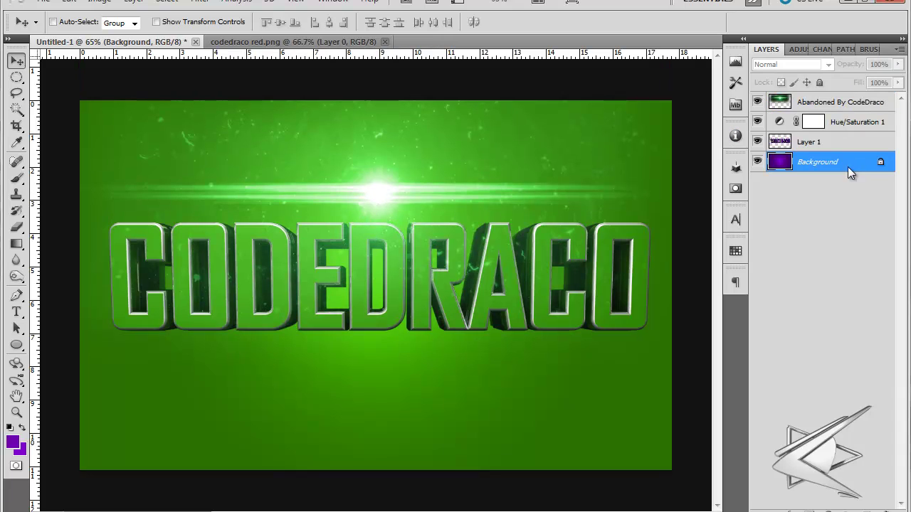
{"action": "left_click", "coordinate": [830, 105]}
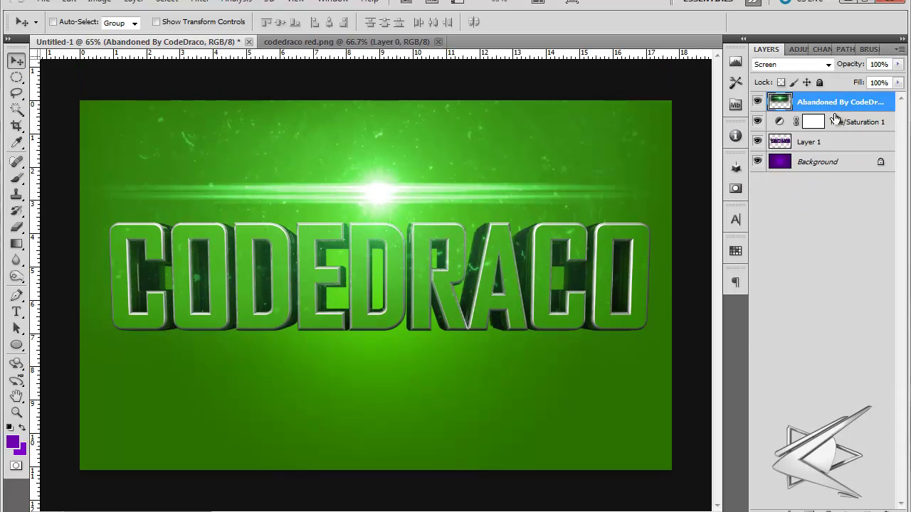
{"action": "left_click", "coordinate": [837, 122]}
{"action": "left_click", "coordinate": [866, 510]}
{"action": "left_click", "coordinate": [16, 179]}
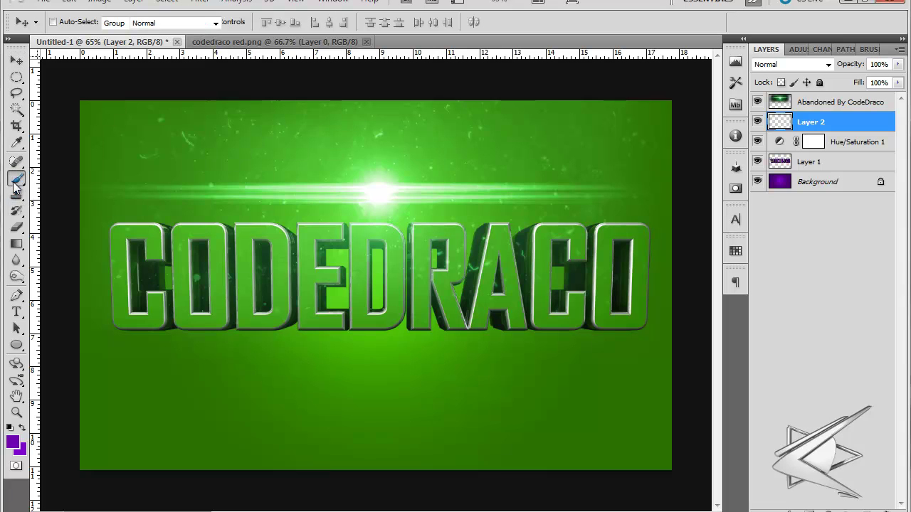
{"action": "mouse_move", "coordinate": [258, 229]}
{"action": "left_mouse_down"}
{"action": "mouse_move", "coordinate": [503, 153]}
{"action": "mouse_move", "coordinate": [277, 210]}
{"action": "mouse_move", "coordinate": [802, 195]}
{"action": "mouse_move", "coordinate": [427, 205]}
{"action": "mouse_move", "coordinate": [756, 200]}
{"action": "mouse_move", "coordinate": [761, 317]}
{"action": "mouse_move", "coordinate": [654, 350]}
{"action": "mouse_move", "coordinate": [679, 370]}
{"action": "mouse_move", "coordinate": [627, 400]}
{"action": "mouse_move", "coordinate": [662, 461]}
{"action": "mouse_move", "coordinate": [2, 479]}
{"action": "left_mouse_up"}
Choose a dark purple foreground colour and brush it over the new layer to cover the artwork.
{"action": "left_click", "coordinate": [13, 441]}
{"action": "left_click_drag", "start_coordinate": [717, 296], "coordinate": [719, 319]}
{"action": "left_click", "coordinate": [865, 183]}
{"action": "key", "text": "b"}
{"action": "mouse_move", "coordinate": [370, 154]}
{"action": "left_mouse_down"}
{"action": "mouse_move", "coordinate": [604, 121]}
{"action": "mouse_move", "coordinate": [57, 307]}
{"action": "mouse_move", "coordinate": [470, 366]}
{"action": "mouse_move", "coordinate": [640, 451]}
{"action": "mouse_move", "coordinate": [39, 452]}
{"action": "left_mouse_up"}
Set the foreground colour to light purple #dba1ff and brush over the dark purple layer.
{"action": "left_click", "coordinate": [11, 442]}
{"action": "left_click", "coordinate": [717, 192]}
{"action": "left_click", "coordinate": [604, 193]}
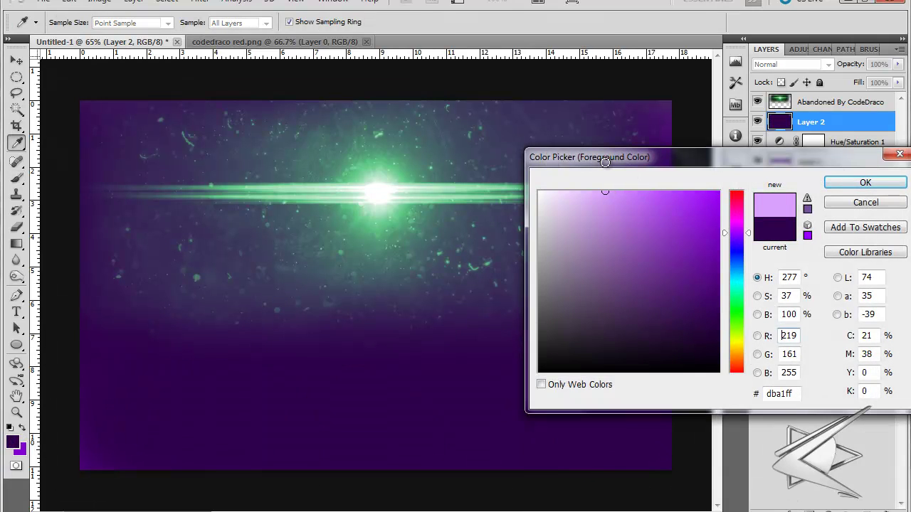
{"action": "left_click", "coordinate": [866, 183]}
{"action": "mouse_move", "coordinate": [376, 132]}
{"action": "left_mouse_down"}
{"action": "mouse_move", "coordinate": [20, 265]}
{"action": "mouse_move", "coordinate": [529, 284]}
{"action": "mouse_move", "coordinate": [854, 284]}
{"action": "mouse_move", "coordinate": [72, 417]}
{"action": "mouse_move", "coordinate": [661, 133]}
{"action": "mouse_move", "coordinate": [128, 197]}
{"action": "mouse_move", "coordinate": [21, 285]}
{"action": "mouse_move", "coordinate": [173, 432]}
{"action": "mouse_move", "coordinate": [106, 427]}
{"action": "mouse_move", "coordinate": [294, 413]}
{"action": "left_mouse_up"}
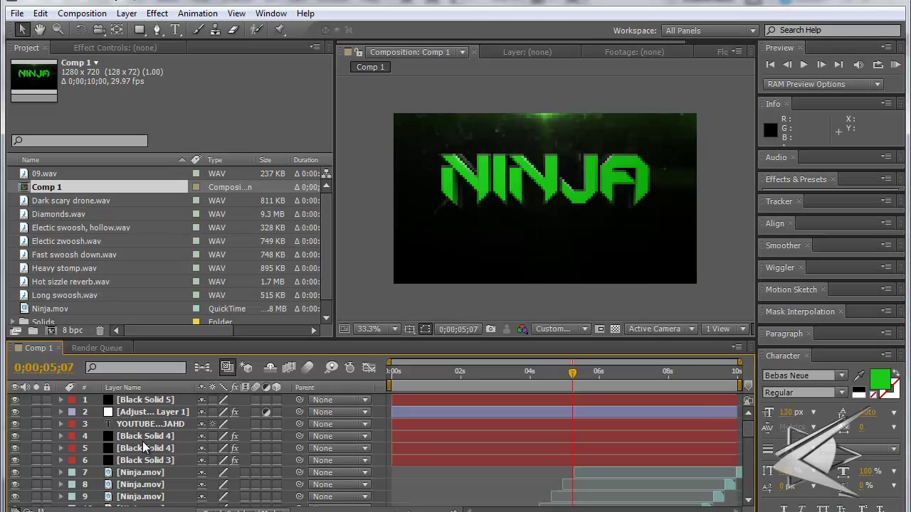
In After Effects, delete the layers from Black Solid 5 down to Black Solid 3 at the top of Comp 1.
{"action": "left_click", "coordinate": [151, 459]}
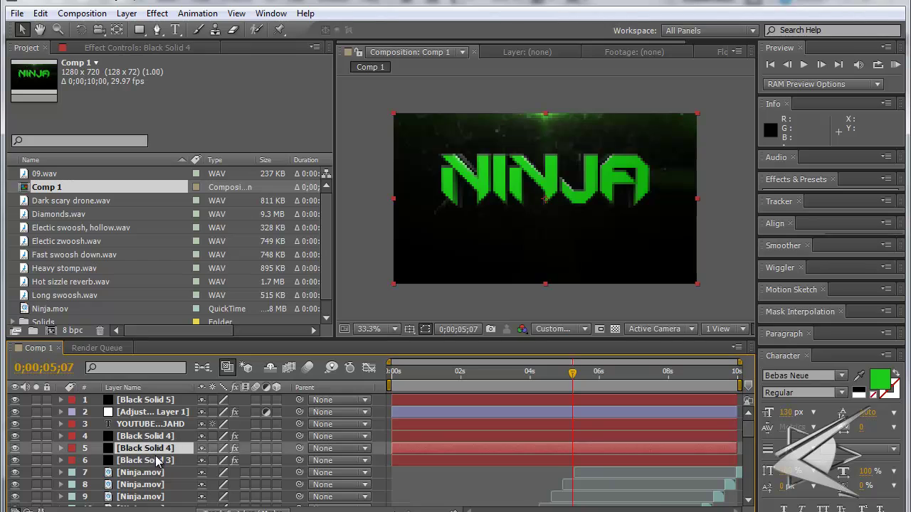
{"action": "left_click", "coordinate": [149, 413]}
{"action": "left_click", "coordinate": [145, 401]}
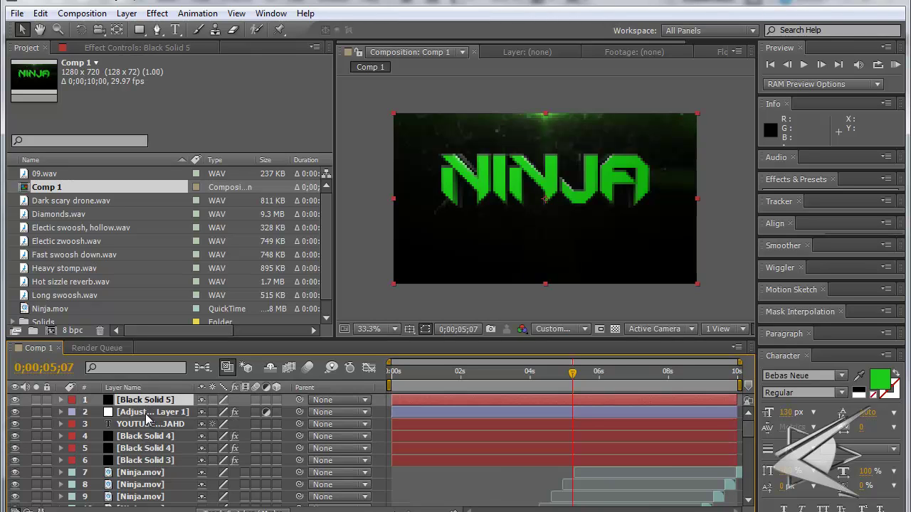
{"action": "left_click", "coordinate": [154, 458], "text": "shift"}
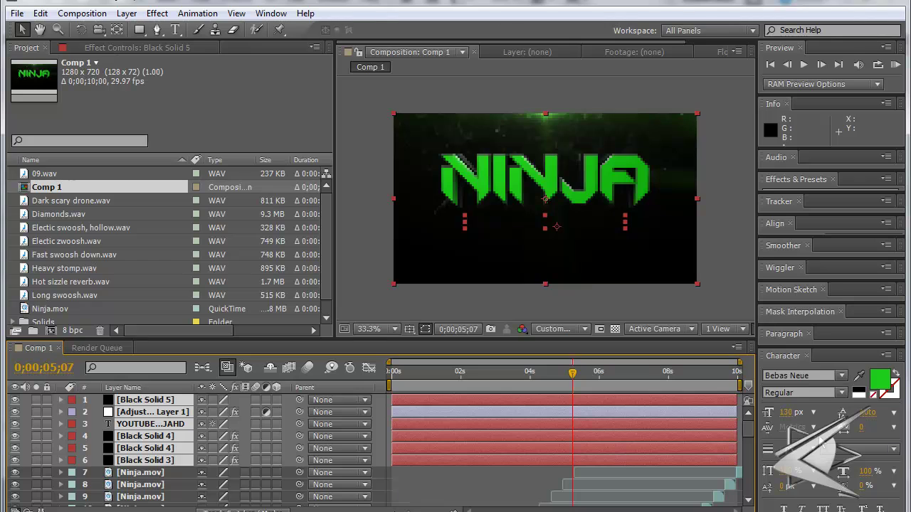
{"action": "key", "text": "Delete"}
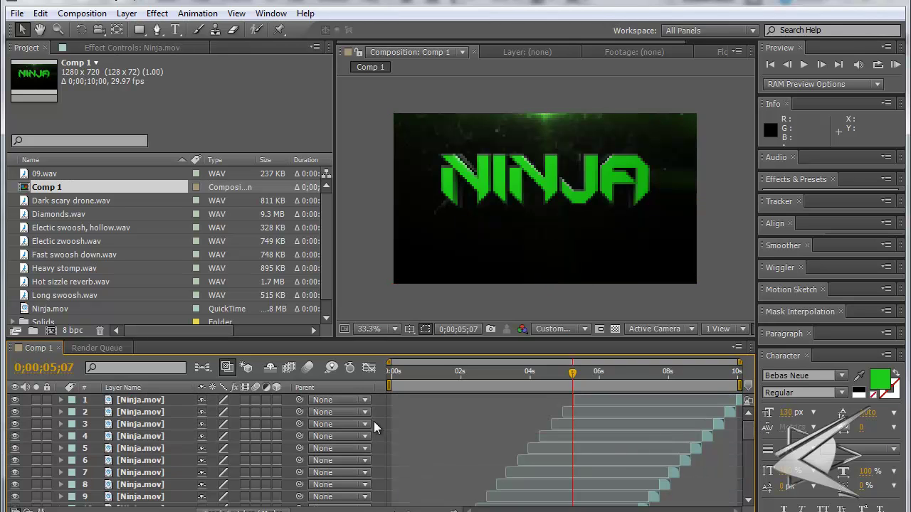
Delete the Black Solid 1 layer and all the audio layers below it from Comp 1.
{"action": "left_click_drag", "start_coordinate": [746, 436], "coordinate": [749, 489]}
{"action": "scroll", "coordinate": [237, 420], "scroll_direction": "up", "scroll_amount": 5}
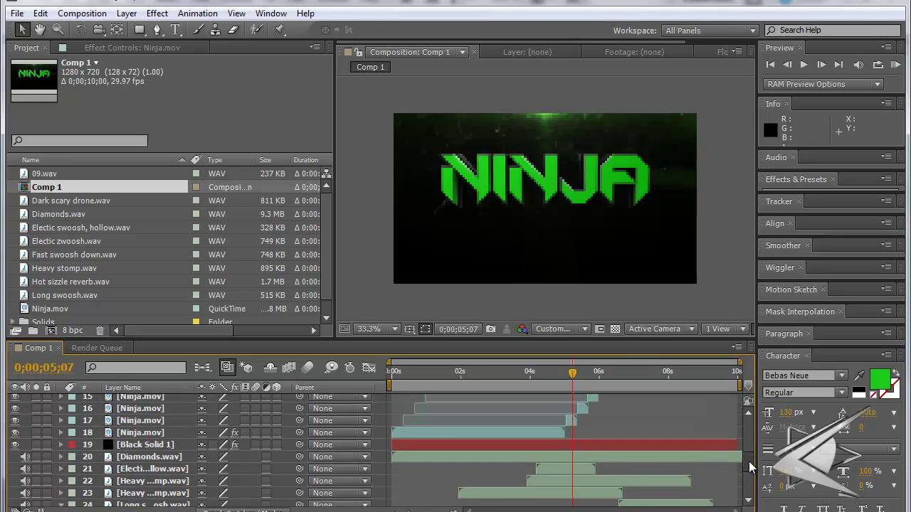
{"action": "left_click", "coordinate": [151, 445]}
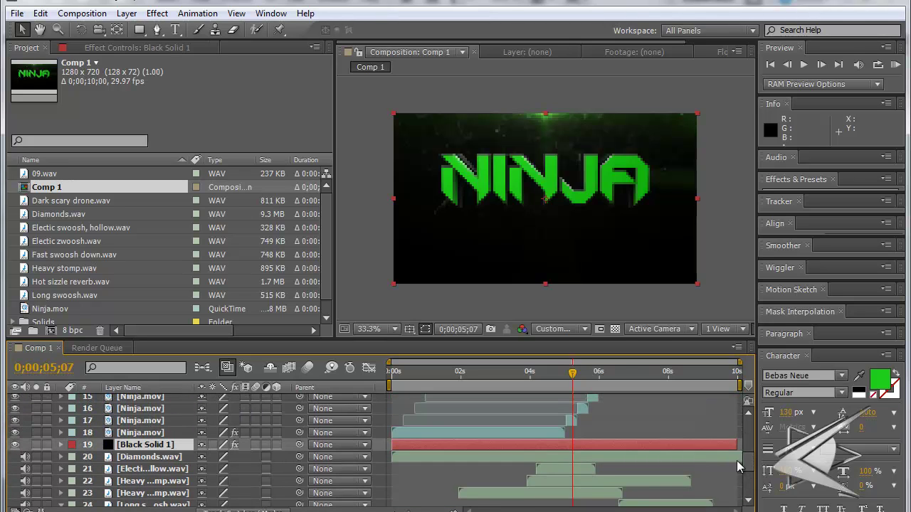
{"action": "key", "text": "ctrl+Down"}
{"action": "mouse_move", "coordinate": [748, 469]}
{"action": "left_mouse_down"}
{"action": "mouse_move", "coordinate": [747, 486]}
{"action": "mouse_move", "coordinate": [747, 470]}
{"action": "left_mouse_up"}
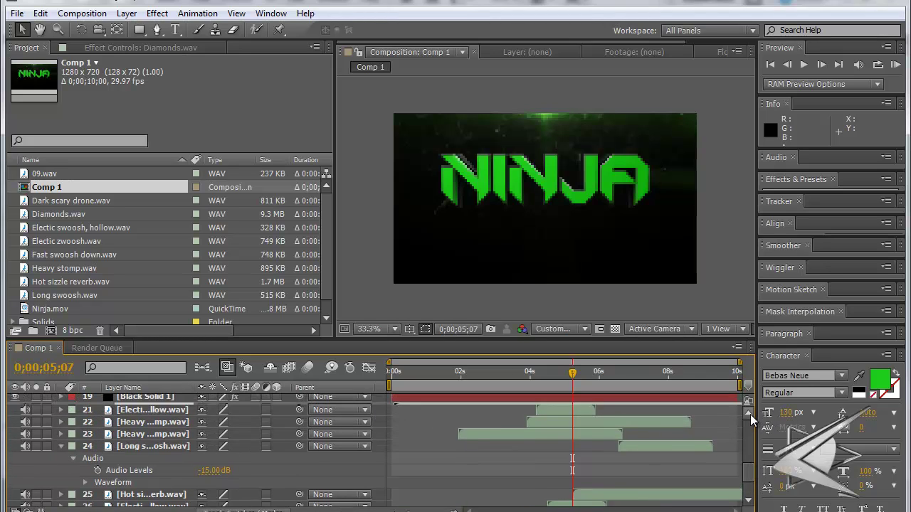
{"action": "scroll", "coordinate": [753, 417], "scroll_direction": "up", "scroll_amount": 3}
{"action": "left_click", "coordinate": [154, 432]}
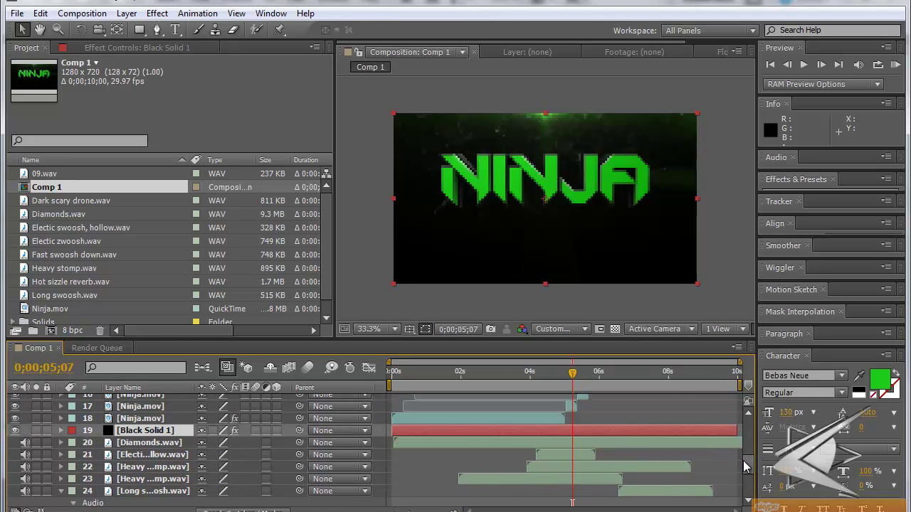
{"action": "scroll", "coordinate": [746, 462], "scroll_direction": "down", "scroll_amount": 3}
{"action": "left_click", "coordinate": [178, 499], "text": "shift"}
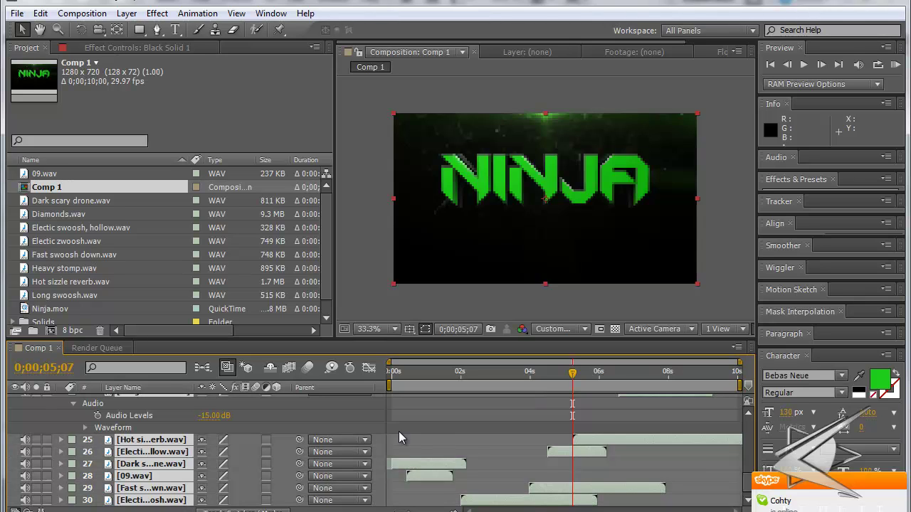
{"action": "key", "text": "Delete"}
{"action": "left_click", "coordinate": [898, 480]}
{"action": "scroll", "coordinate": [746, 473], "scroll_direction": "up", "scroll_amount": 3}
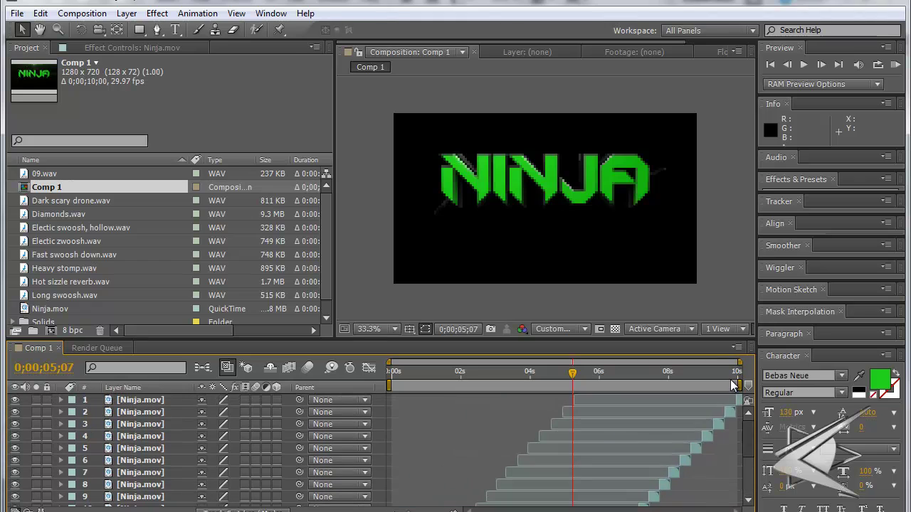
Create a new black solid layer above the topmost Ninja.mov layer.
{"action": "left_click", "coordinate": [130, 404]}
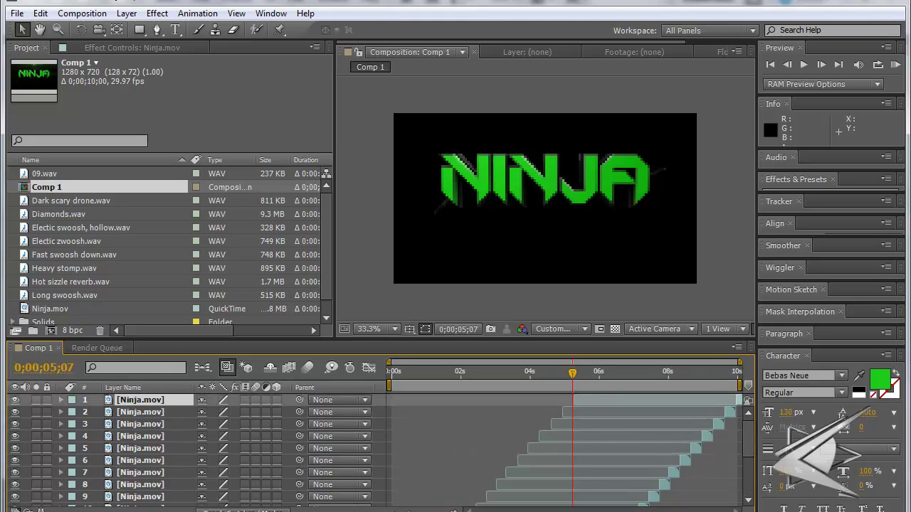
{"action": "key", "text": "alt+Tab"}
{"action": "left_click", "coordinate": [71, 13]}
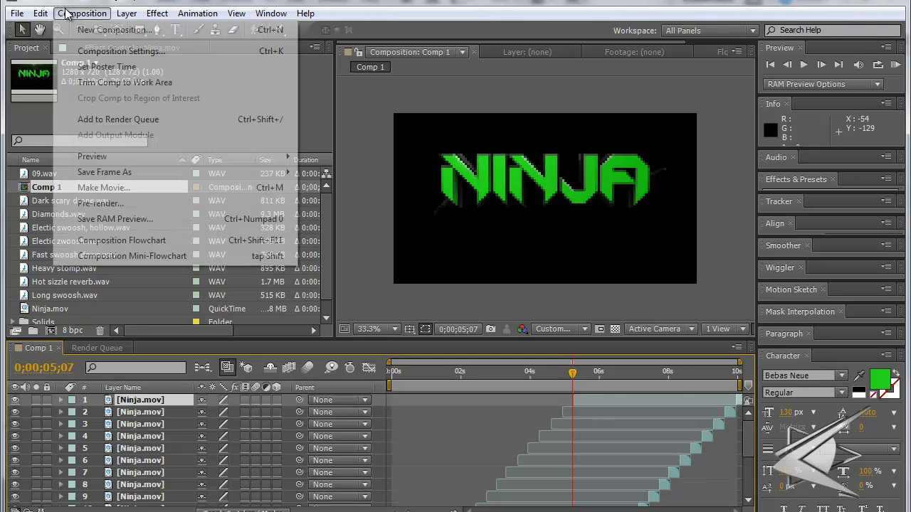
{"action": "left_click", "coordinate": [124, 14]}
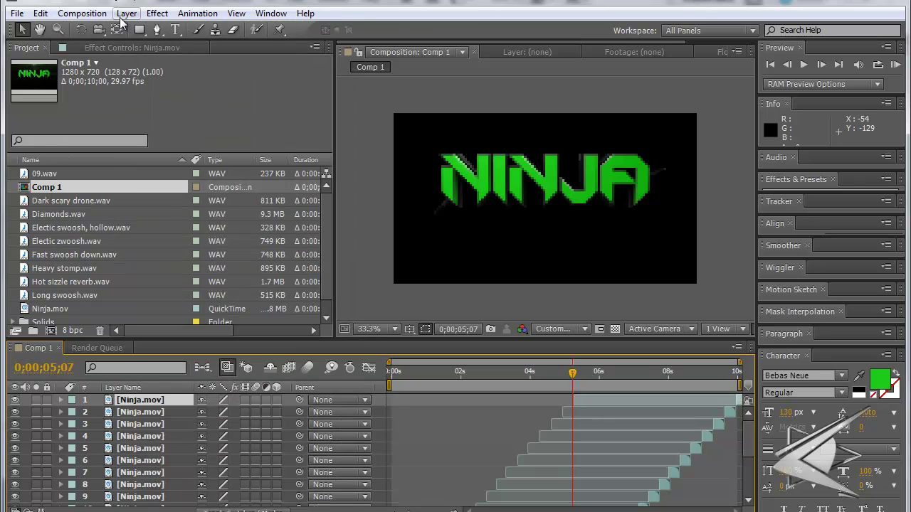
{"action": "left_click", "coordinate": [158, 13]}
{"action": "mouse_move", "coordinate": [126, 14]}
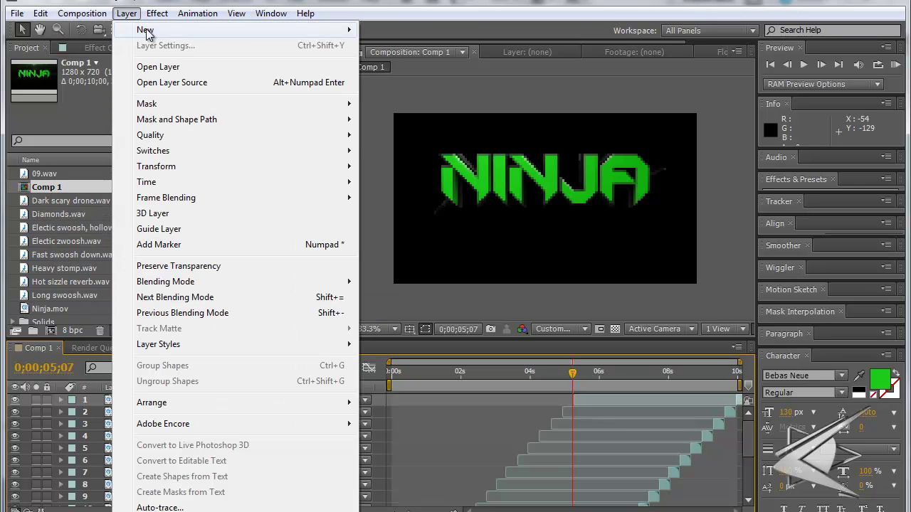
{"action": "mouse_move", "coordinate": [146, 29]}
{"action": "left_click", "coordinate": [412, 45]}
{"action": "left_click", "coordinate": [477, 386]}
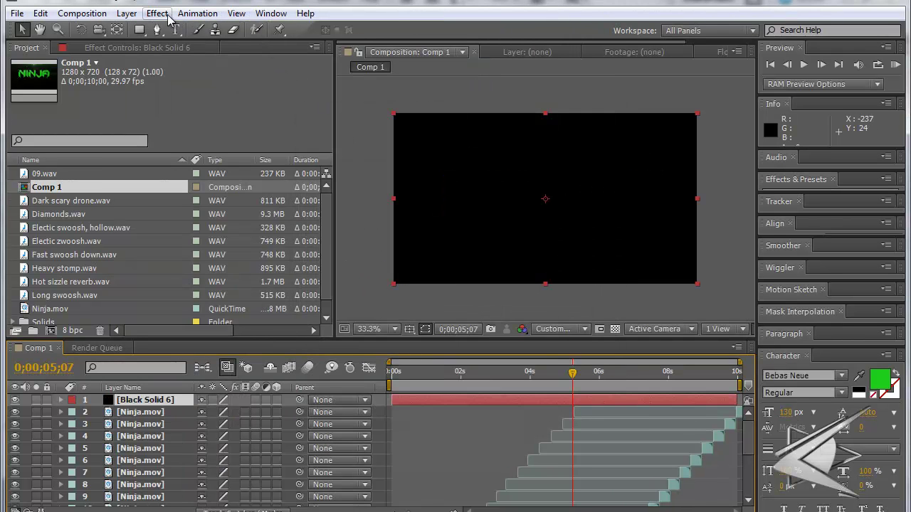
Apply the Video Copilot Optical Flares effect to the new solid and move the flare to the frame's centre, about 633, 363.
{"action": "left_click", "coordinate": [164, 14]}
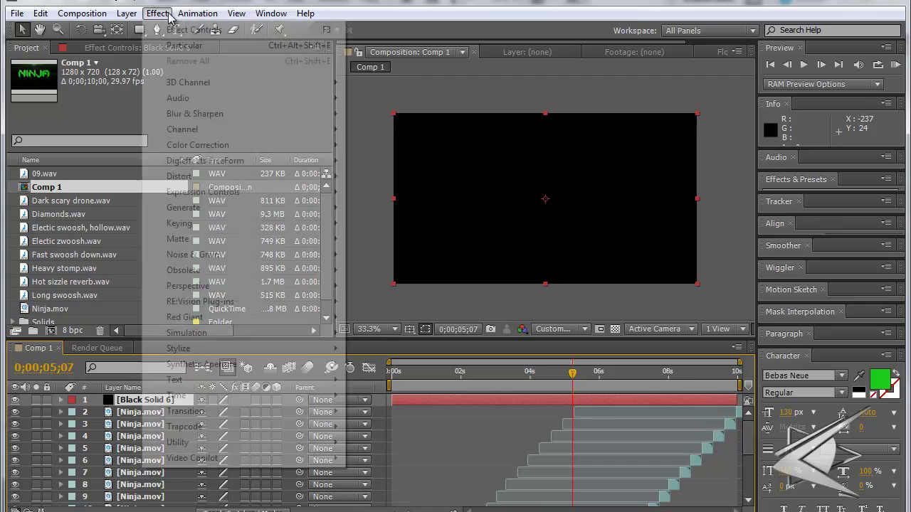
{"action": "mouse_move", "coordinate": [265, 461]}
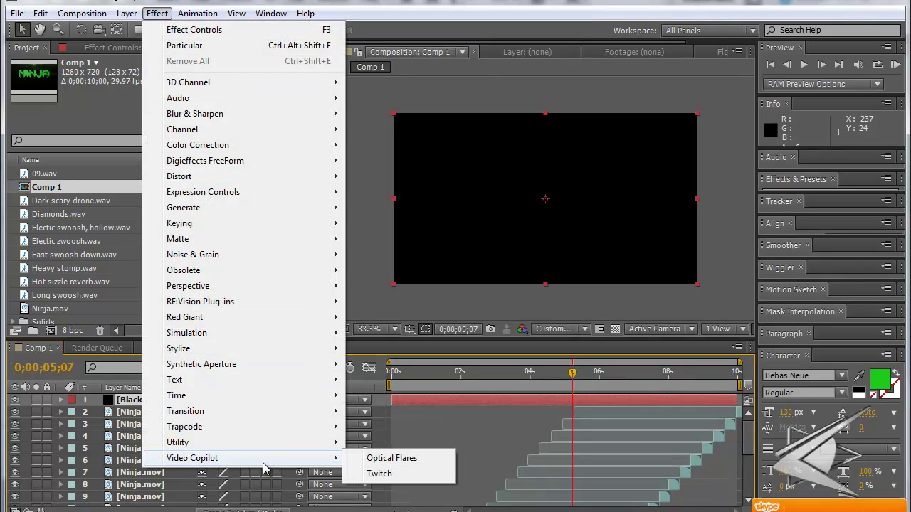
{"action": "left_click", "coordinate": [447, 463]}
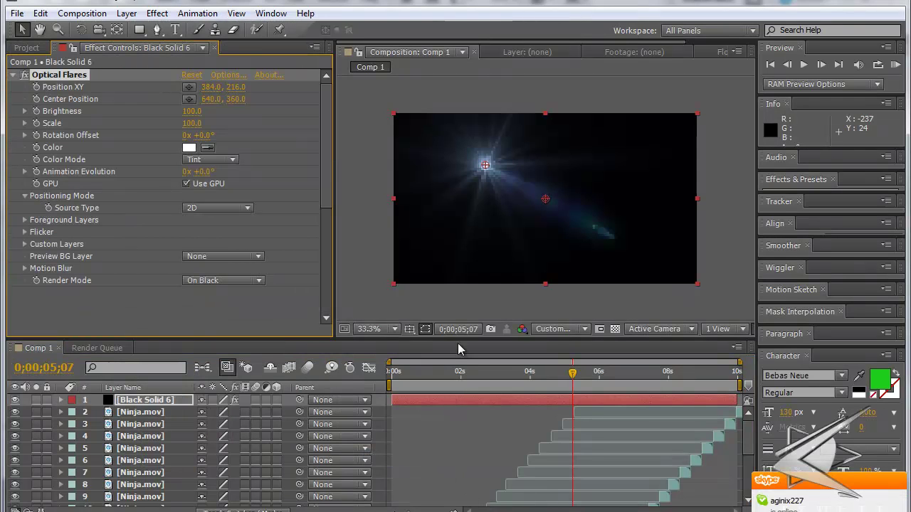
{"action": "left_click_drag", "start_coordinate": [486, 166], "coordinate": [546, 202]}
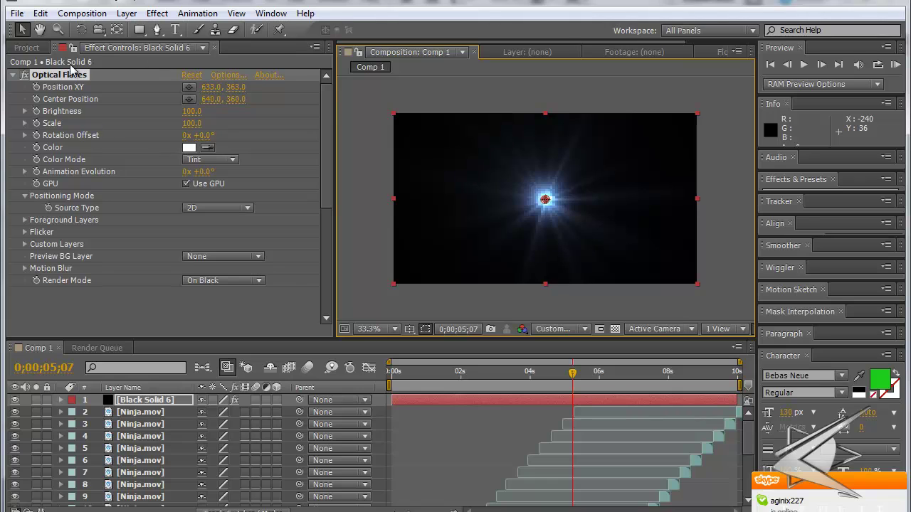
Open the Optical Flares options and clear every lens object from the default flare.
{"action": "left_click", "coordinate": [216, 77]}
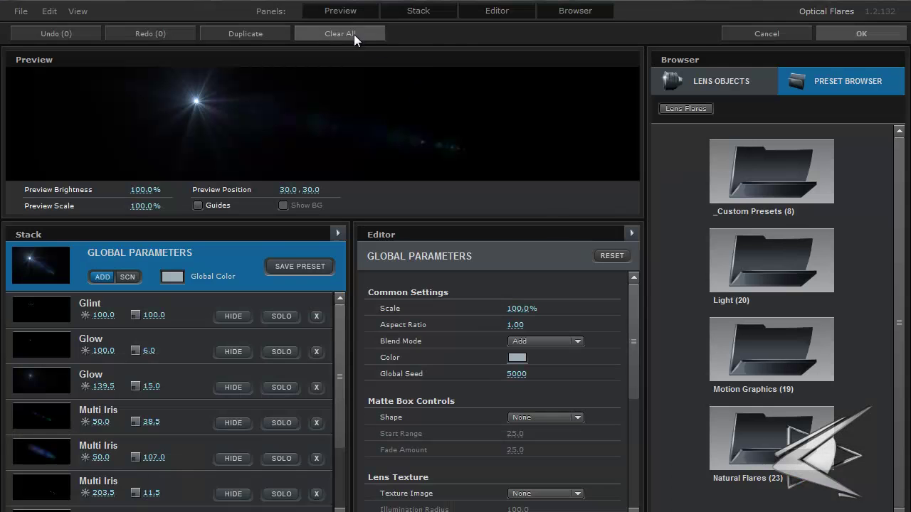
{"action": "left_click", "coordinate": [353, 34]}
{"action": "left_click", "coordinate": [382, 277]}
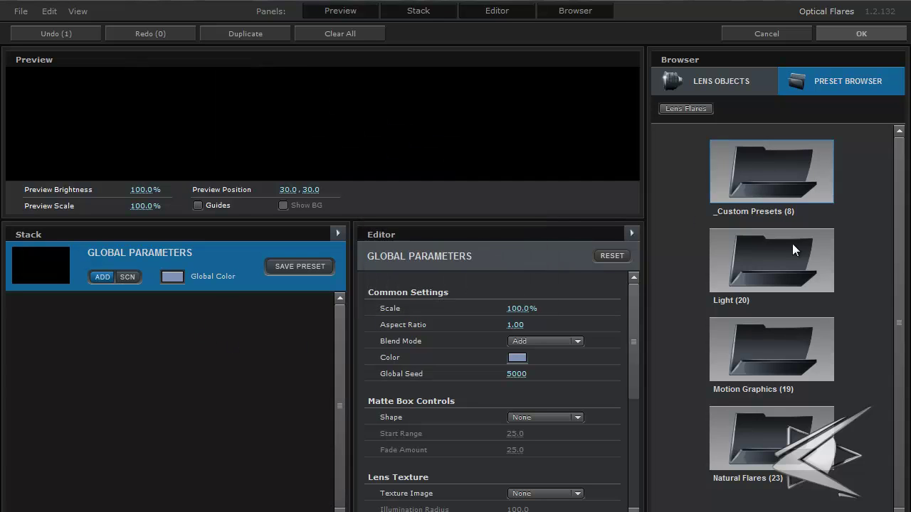
Build a new flare from the basic Glow, Streak, Iris and Spike Ball lens objects.
{"action": "left_click", "coordinate": [709, 80]}
{"action": "left_click", "coordinate": [748, 177]}
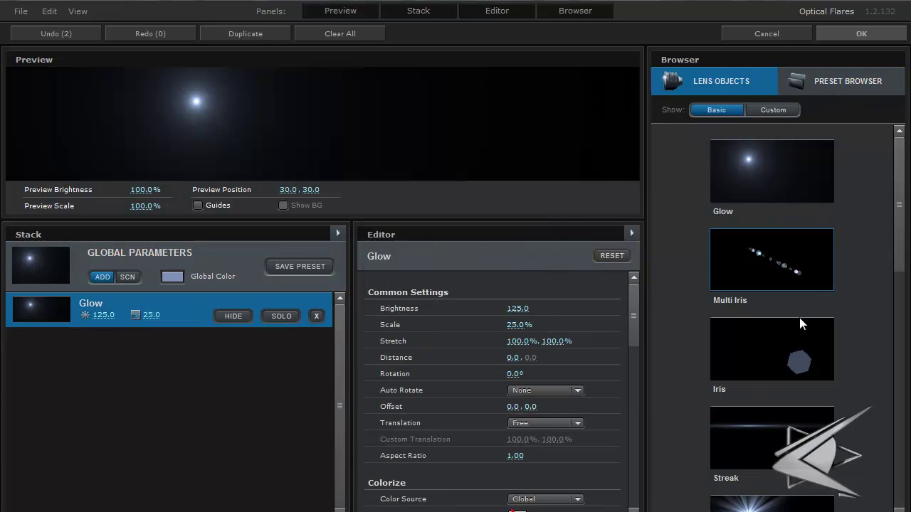
{"action": "left_click", "coordinate": [766, 436]}
{"action": "left_click", "coordinate": [800, 352]}
{"action": "left_click_drag", "start_coordinate": [897, 221], "coordinate": [897, 343]}
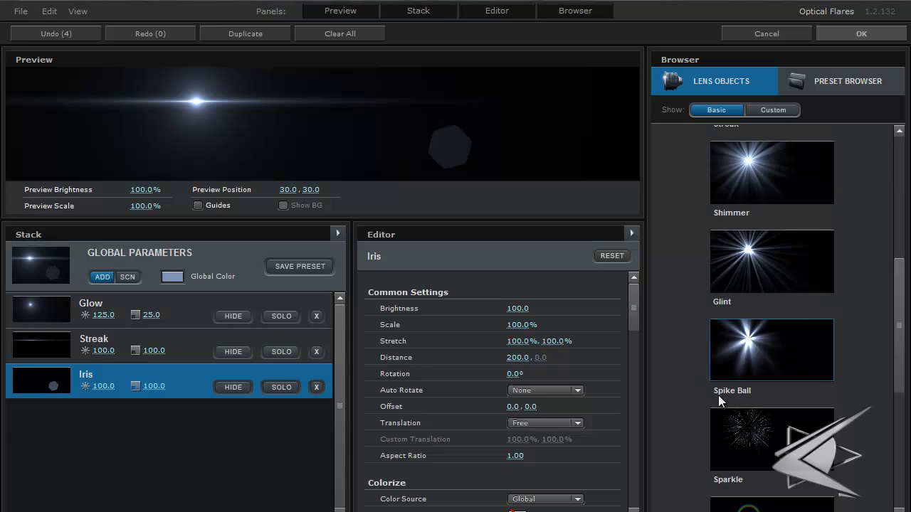
{"action": "left_click", "coordinate": [740, 363]}
Add the Hoop, Horizontal Stretch and custom Textured Caustic lens objects to the flare.
{"action": "left_click", "coordinate": [772, 110]}
{"action": "left_click_drag", "start_coordinate": [899, 147], "coordinate": [900, 498]}
{"action": "left_click", "coordinate": [824, 368]}
{"action": "left_click", "coordinate": [790, 295]}
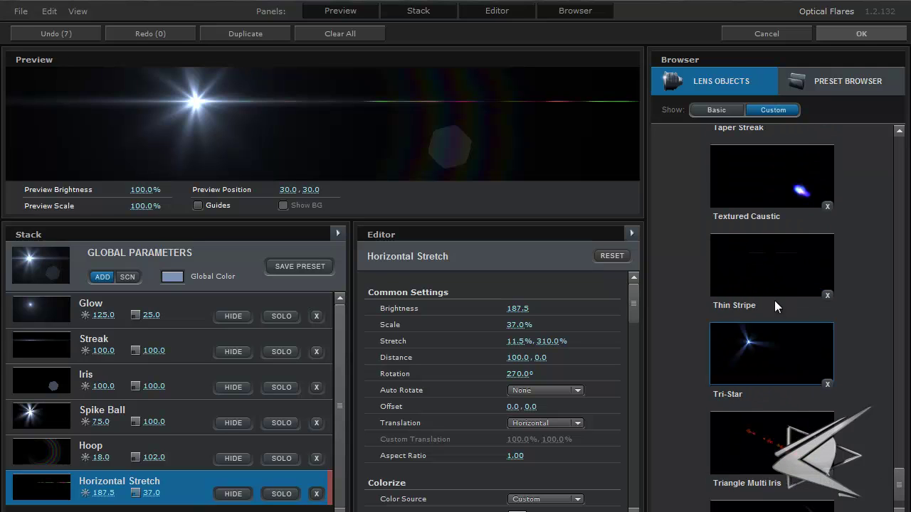
{"action": "left_click", "coordinate": [774, 181]}
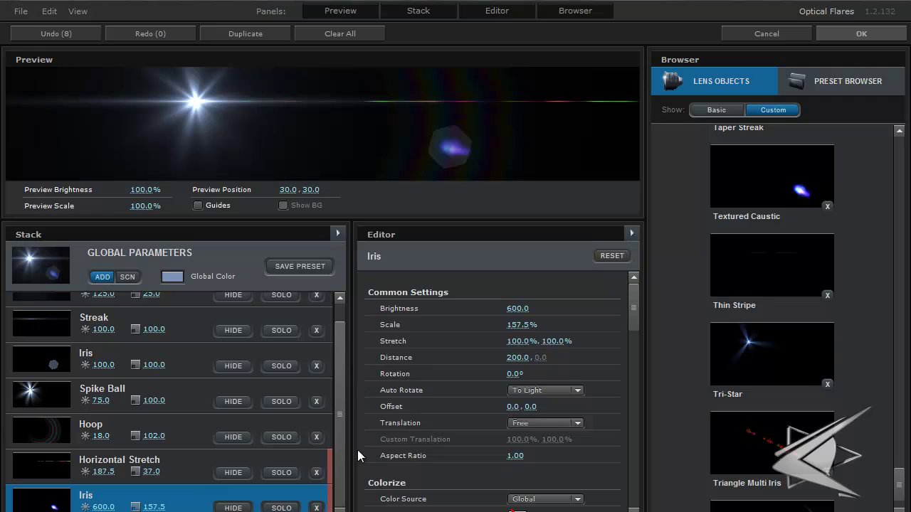
Add the custom Center Drop out and Anamorphic Stripes lens objects to the flare.
{"action": "left_click_drag", "start_coordinate": [341, 444], "coordinate": [341, 407]}
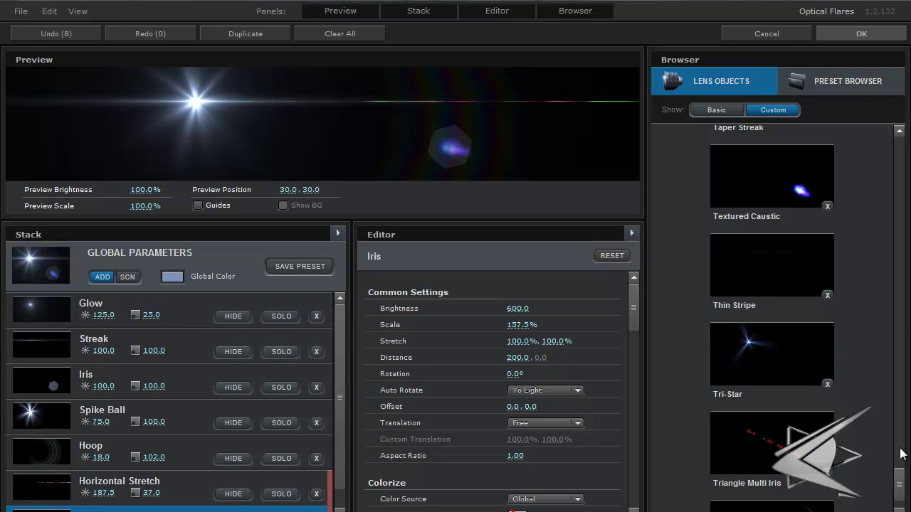
{"action": "scroll", "coordinate": [868, 264], "scroll_direction": "up", "scroll_amount": 20}
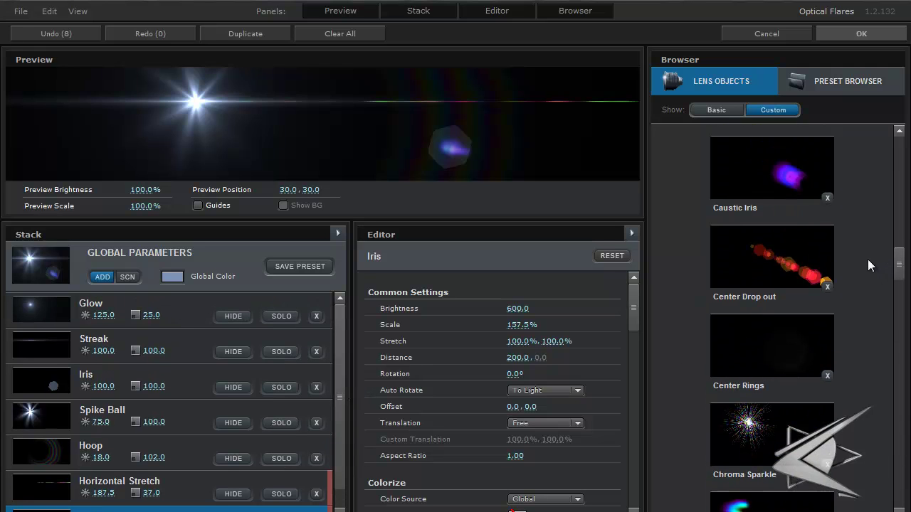
{"action": "left_click", "coordinate": [798, 268]}
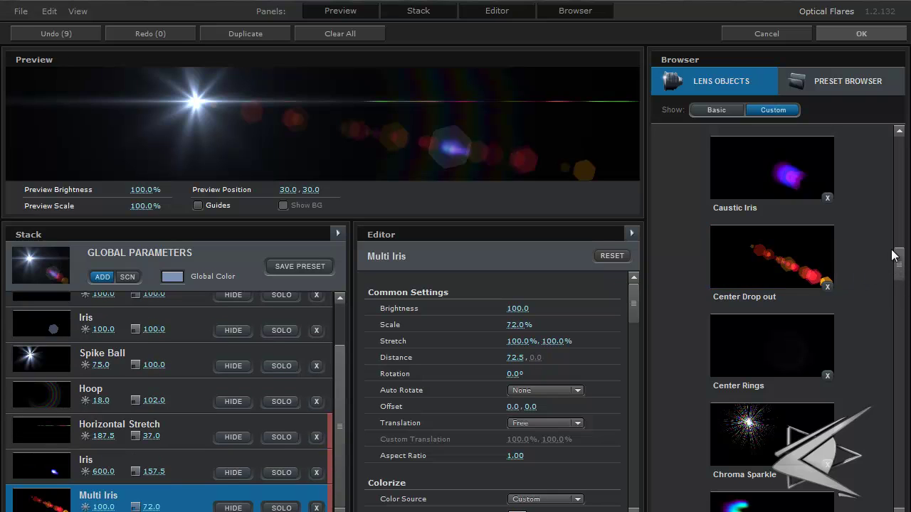
{"action": "left_click_drag", "start_coordinate": [905, 272], "coordinate": [899, 198]}
{"action": "left_click", "coordinate": [808, 398]}
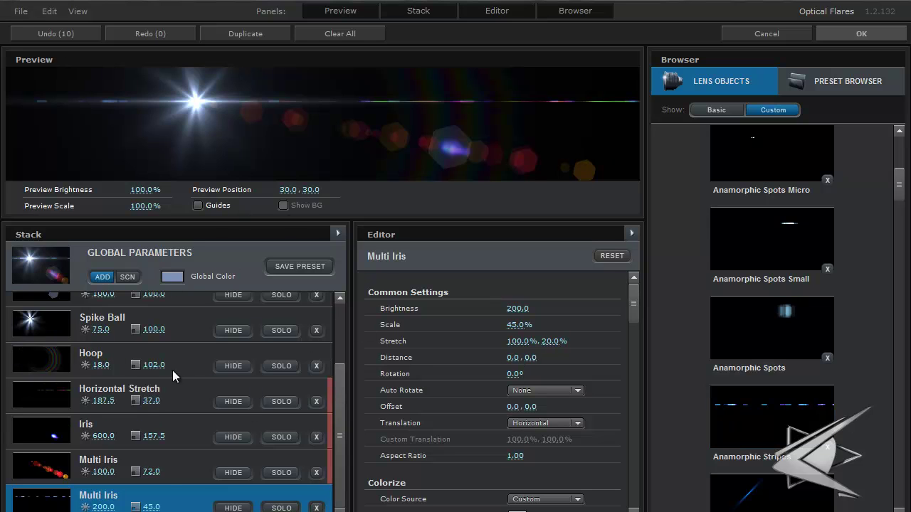
Recolour the red Multi Iris object to green #0EB719.
{"action": "left_click", "coordinate": [169, 480]}
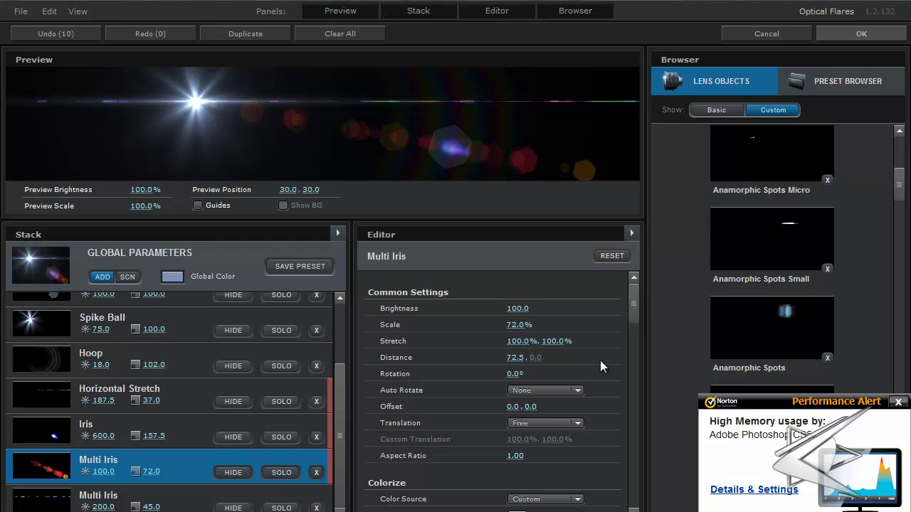
{"action": "left_click", "coordinate": [518, 510]}
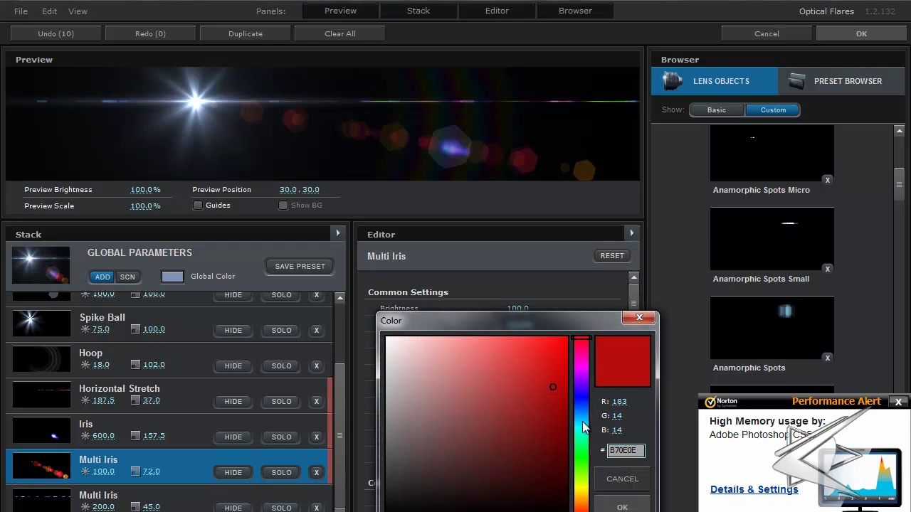
{"action": "left_click_drag", "start_coordinate": [581, 420], "coordinate": [580, 457]}
{"action": "left_click", "coordinate": [609, 506]}
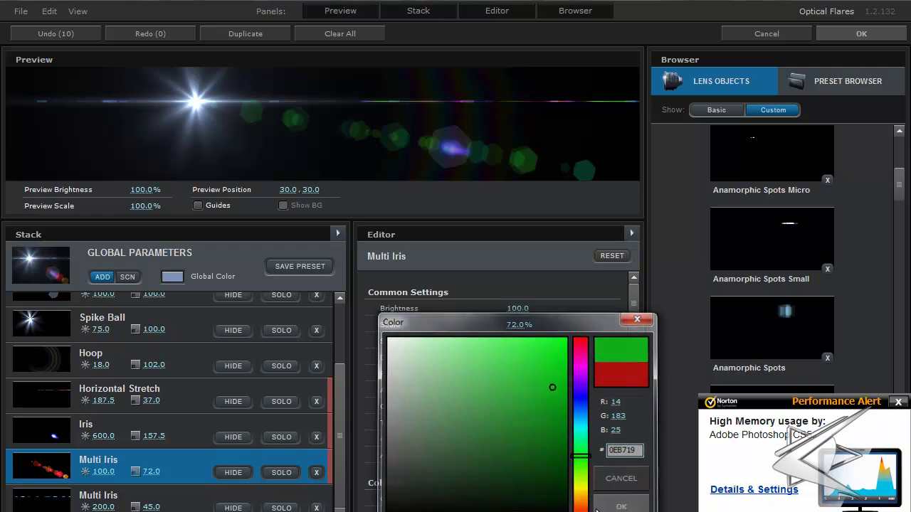
Change the flare's global colour to a soft light green.
{"action": "left_click", "coordinate": [177, 277]}
{"action": "left_click", "coordinate": [237, 310]}
{"action": "left_click", "coordinate": [273, 364]}
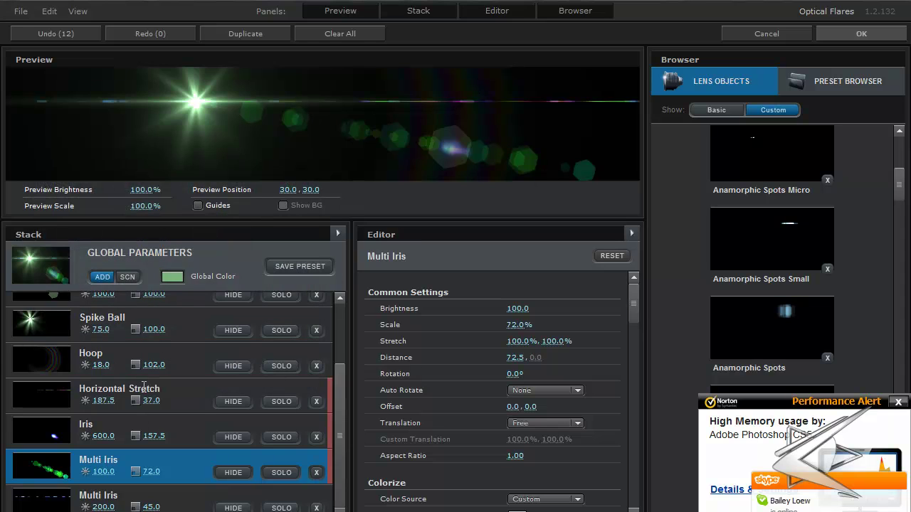
Set the Horizontal Stretch object's Color Random to 0% and its Color 1 to green #17FF00.
{"action": "left_click", "coordinate": [143, 388]}
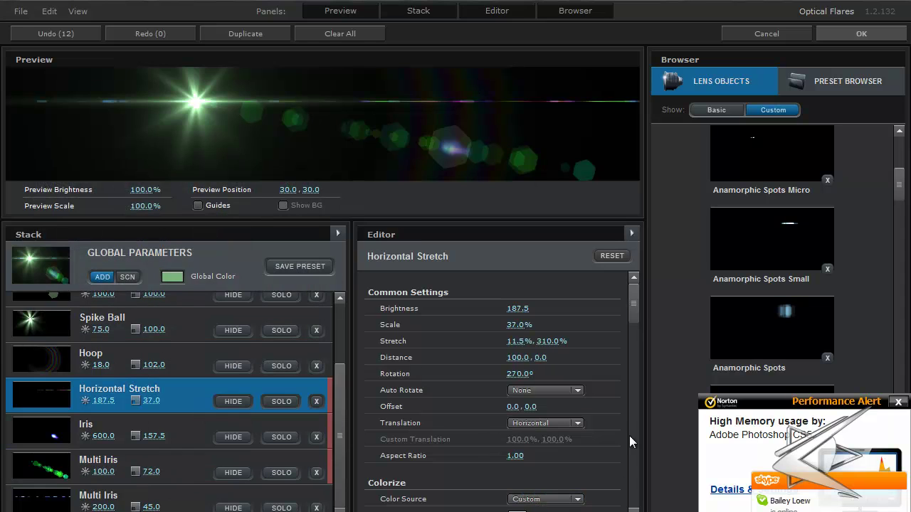
{"action": "left_click_drag", "start_coordinate": [630, 317], "coordinate": [631, 339]}
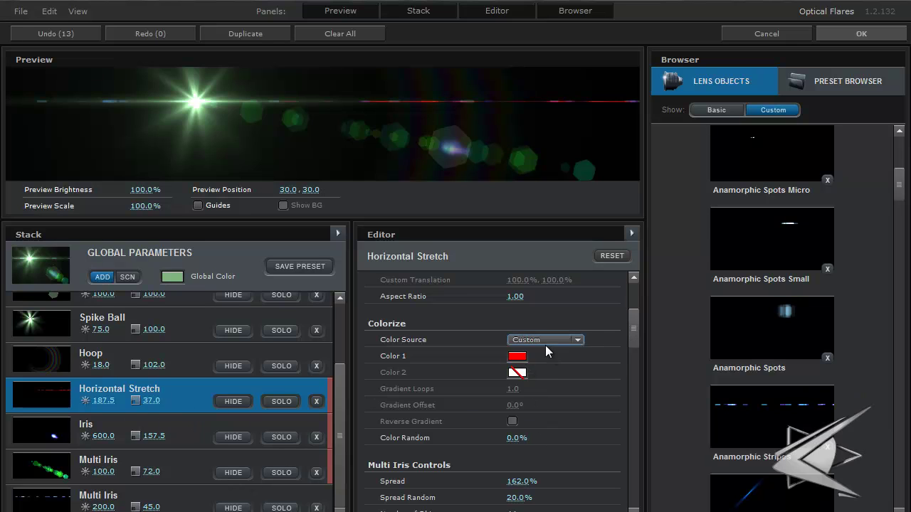
{"action": "left_click", "coordinate": [516, 357]}
{"action": "left_click", "coordinate": [581, 397]}
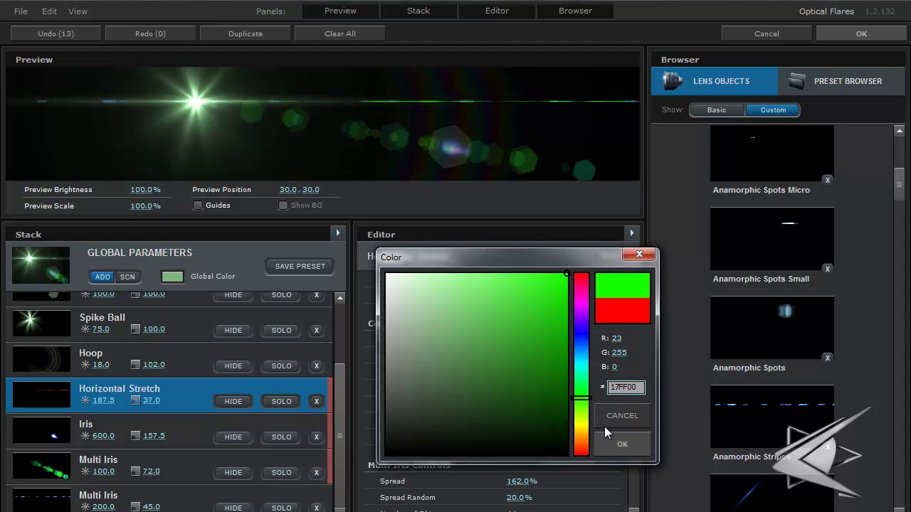
{"action": "left_click", "coordinate": [621, 443]}
Select the global parameters, shift the flare's preview position to about 26.6, 46.9 and enlarge the preview area.
{"action": "left_click", "coordinate": [239, 274]}
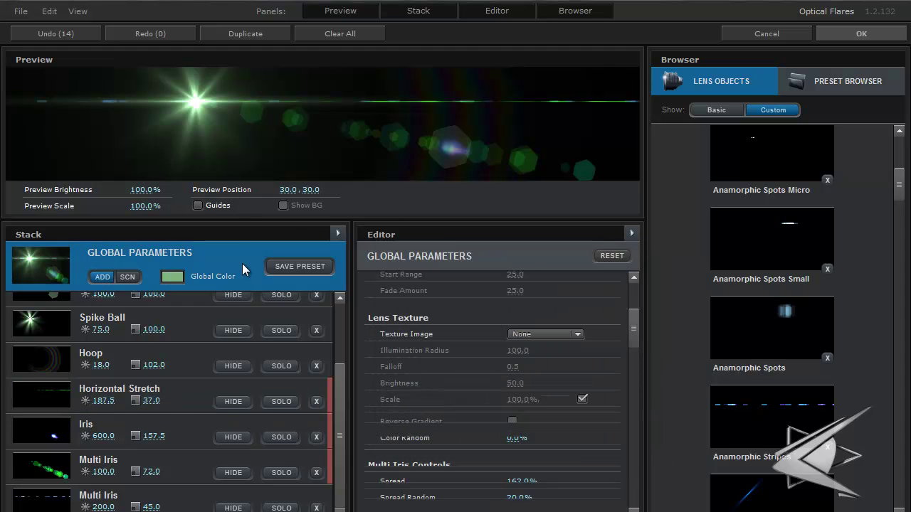
{"action": "left_click_drag", "start_coordinate": [233, 126], "coordinate": [166, 127]}
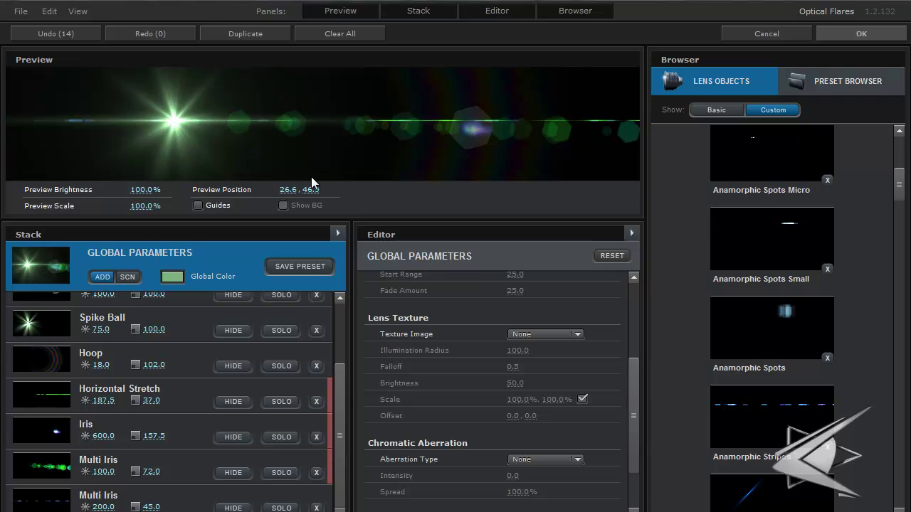
{"action": "left_click_drag", "start_coordinate": [369, 217], "coordinate": [356, 311]}
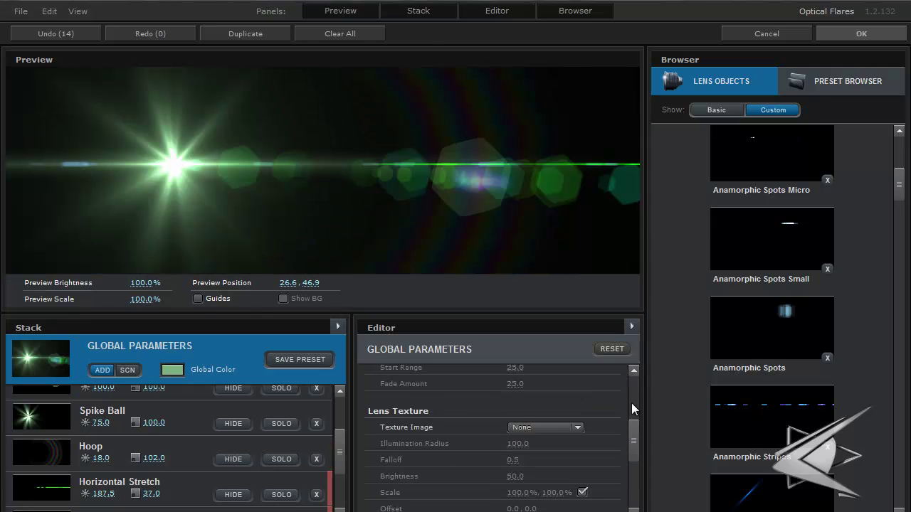
Try the Coarse, Dag, Dodgy, Grime and Smudgy images as the flare's global lens texture.
{"action": "left_click_drag", "start_coordinate": [628, 428], "coordinate": [627, 388]}
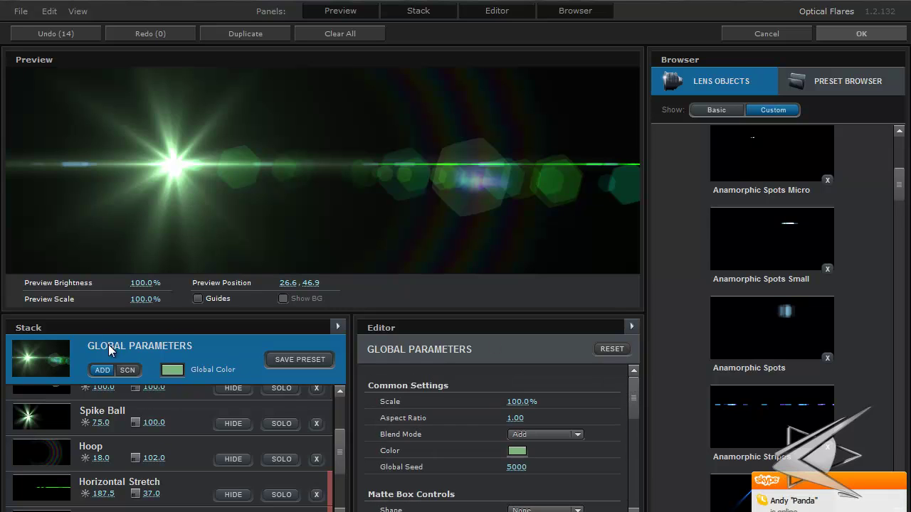
{"action": "left_click_drag", "start_coordinate": [631, 409], "coordinate": [533, 441]}
{"action": "left_click", "coordinate": [529, 428]}
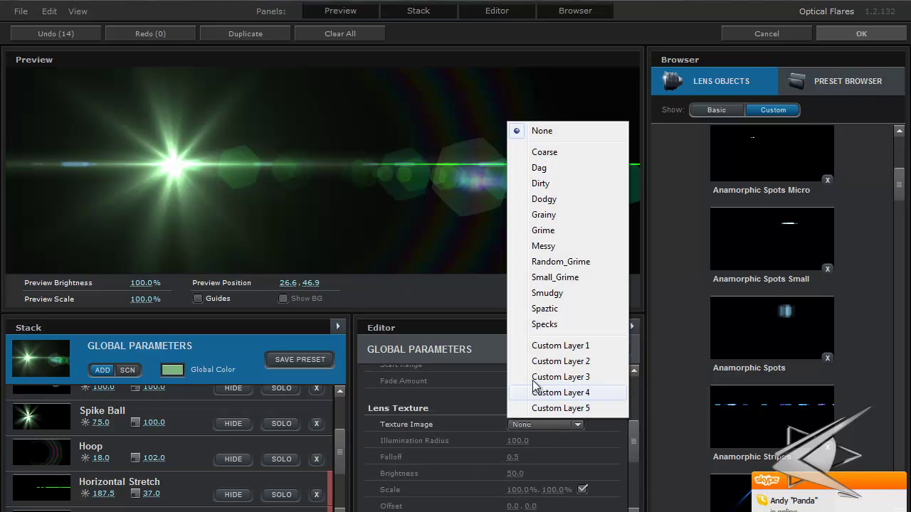
{"action": "left_click", "coordinate": [528, 151]}
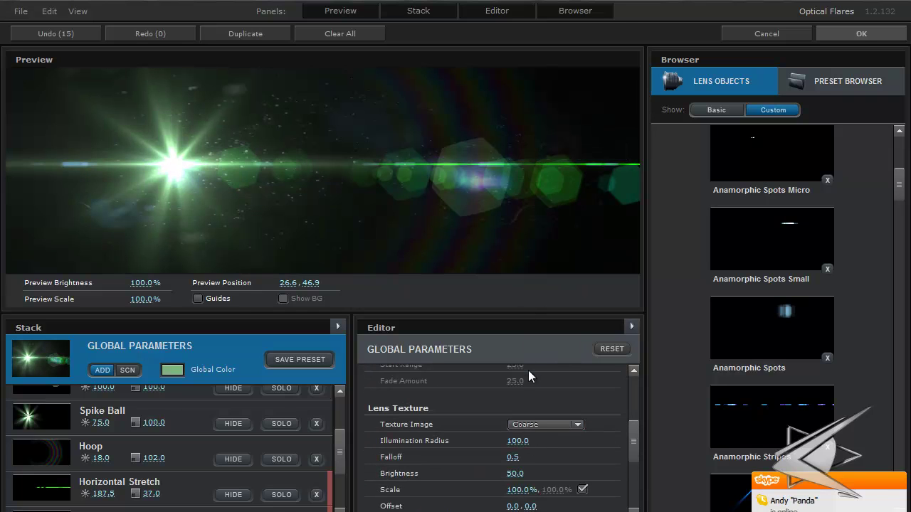
{"action": "left_click", "coordinate": [533, 427]}
{"action": "left_click", "coordinate": [566, 168]}
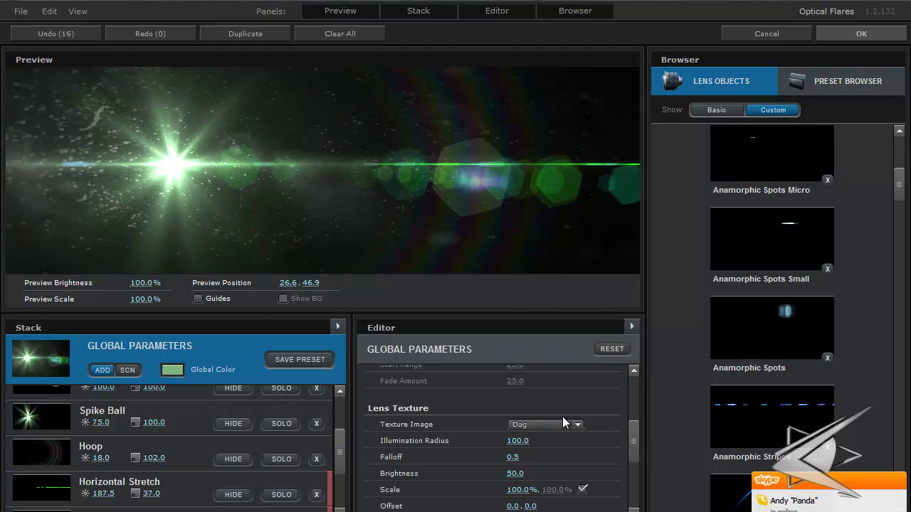
{"action": "left_click", "coordinate": [562, 427]}
{"action": "left_click", "coordinate": [562, 201]}
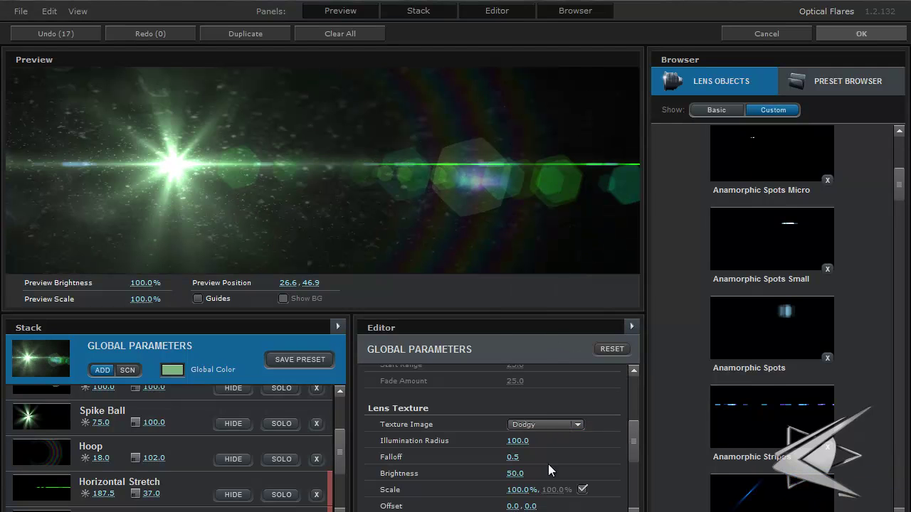
{"action": "left_click", "coordinate": [560, 420]}
{"action": "left_click", "coordinate": [549, 228]}
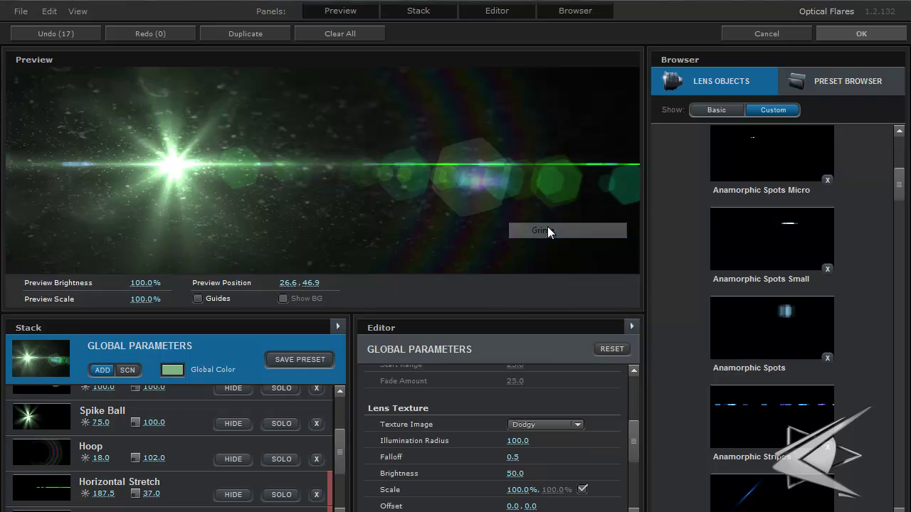
{"action": "left_click", "coordinate": [547, 420]}
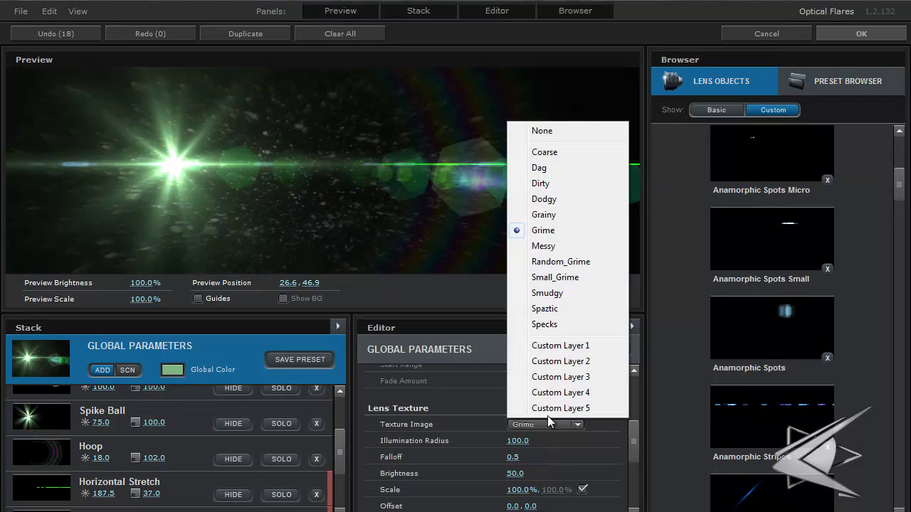
{"action": "left_click", "coordinate": [568, 301]}
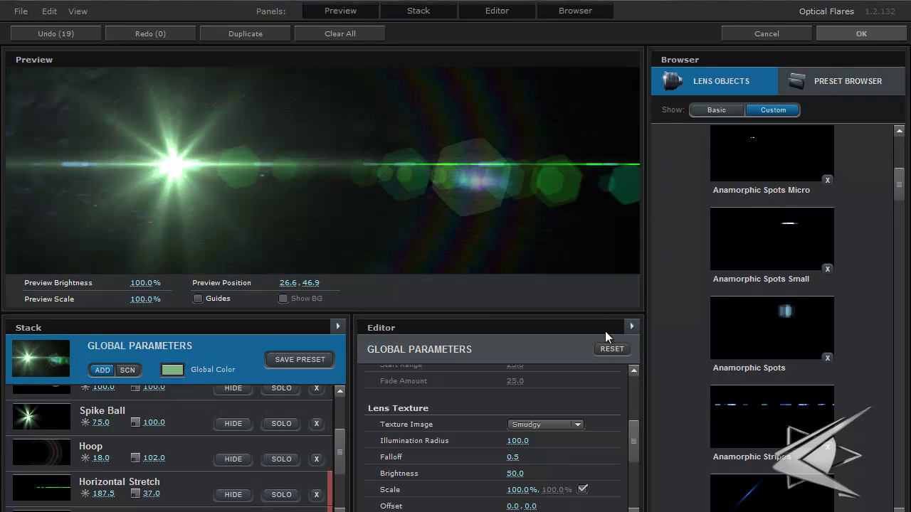
Set the flare's lens texture image to Specks and apply the finished flare to the composition.
{"action": "left_click", "coordinate": [547, 425]}
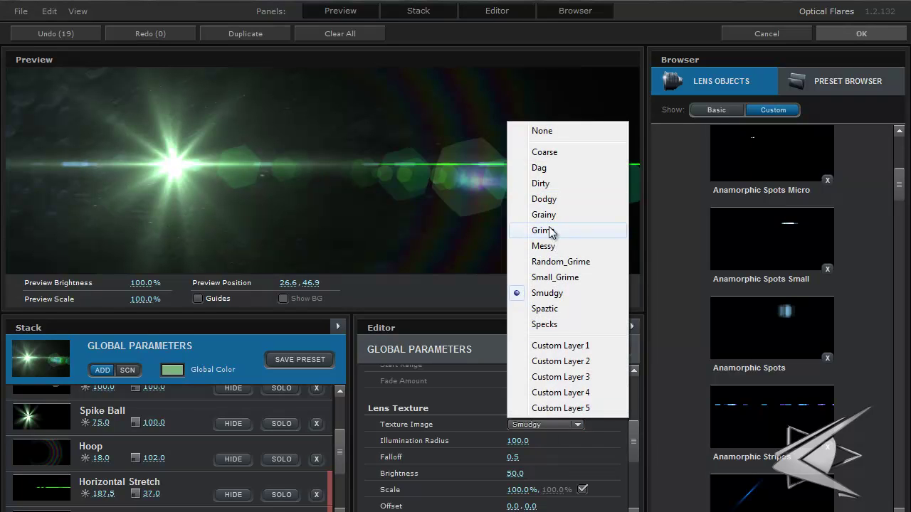
{"action": "left_click", "coordinate": [556, 326]}
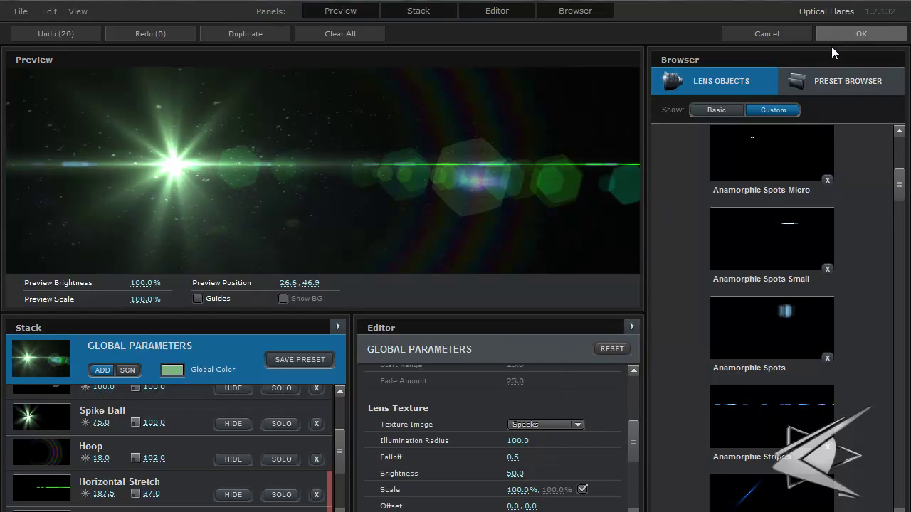
{"action": "left_click", "coordinate": [578, 424]}
{"action": "left_click", "coordinate": [563, 325]}
{"action": "left_click", "coordinate": [854, 39]}
Move the flare's light source to 1080, 360 near the right side of the frame.
{"action": "left_click_drag", "start_coordinate": [546, 199], "coordinate": [527, 204]}
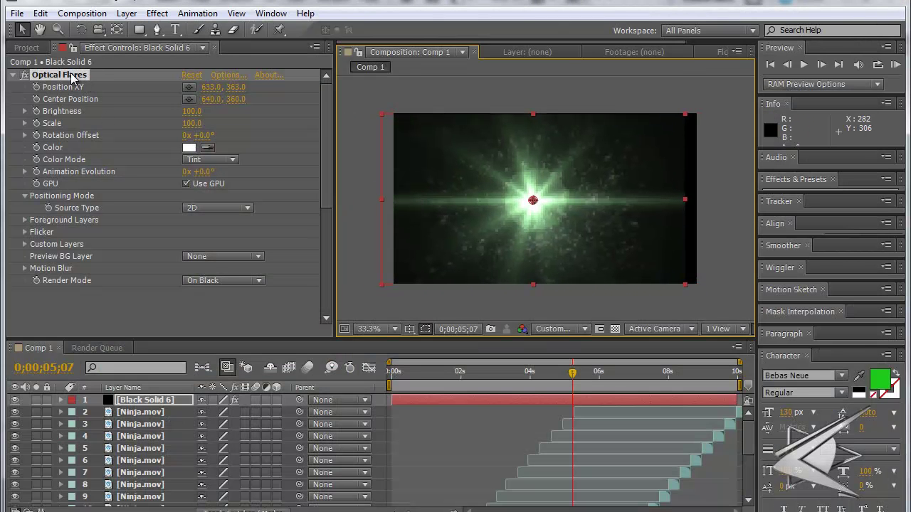
{"action": "left_click_drag", "start_coordinate": [533, 200], "coordinate": [653, 196]}
{"action": "right_click", "coordinate": [518, 176]}
{"action": "left_click", "coordinate": [502, 185]}
{"action": "left_click_drag", "start_coordinate": [534, 162], "coordinate": [649, 205]}
{"action": "right_click", "coordinate": [637, 205]}
{"action": "left_click", "coordinate": [613, 196]}
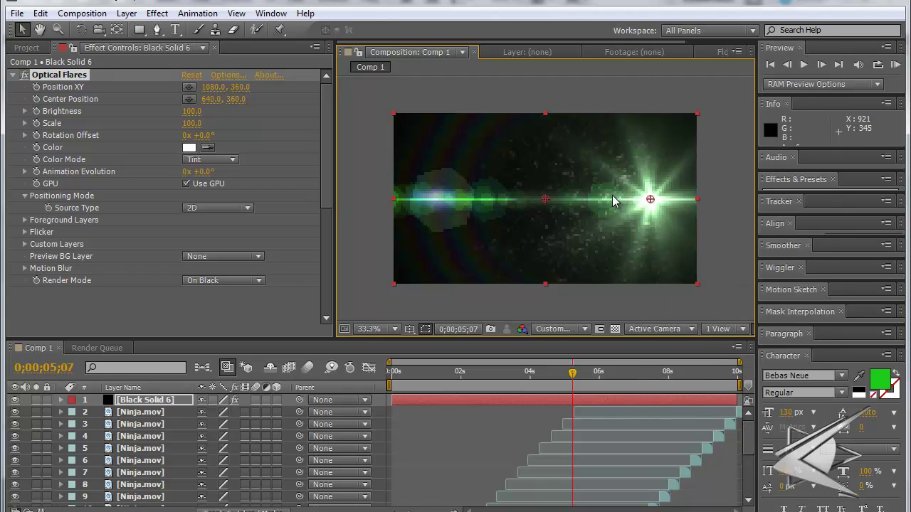
Set the flare's Flicker Speed to 27 and Amount to 47, and preview the flicker from 0;00;03;14.
{"action": "left_click", "coordinate": [25, 232]}
{"action": "left_click_drag", "start_coordinate": [217, 267], "coordinate": [206, 257]}
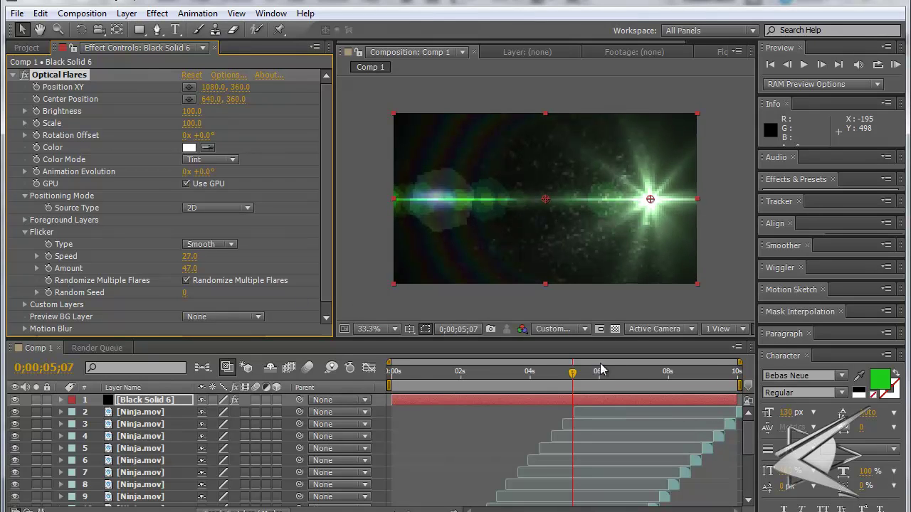
{"action": "left_click", "coordinate": [614, 372]}
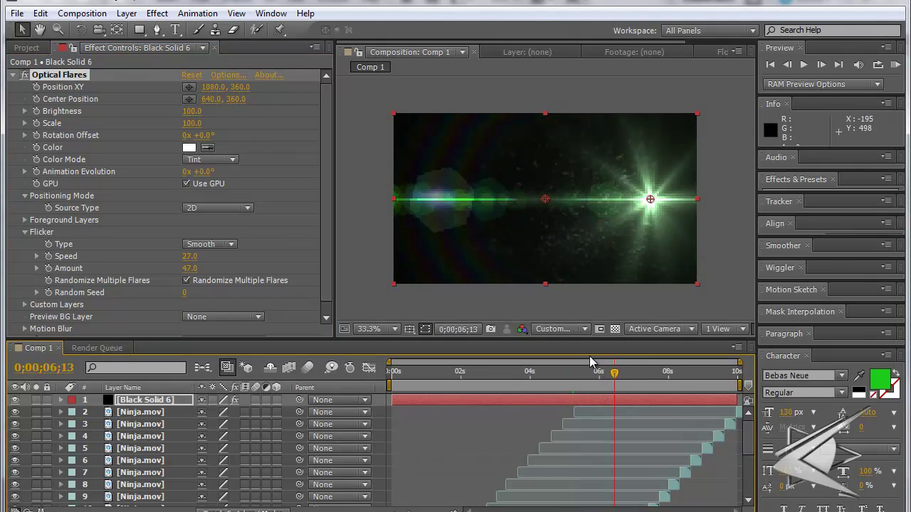
{"action": "left_click", "coordinate": [512, 374]}
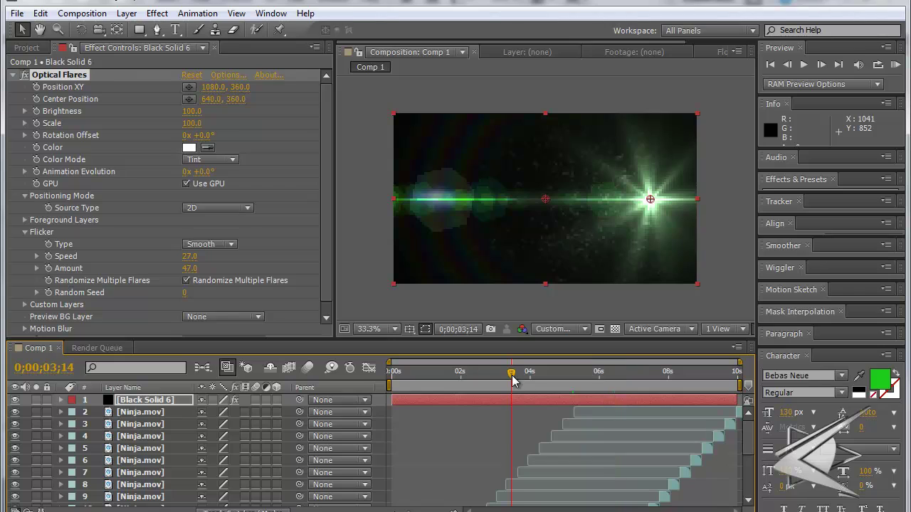
{"action": "key", "text": "space"}
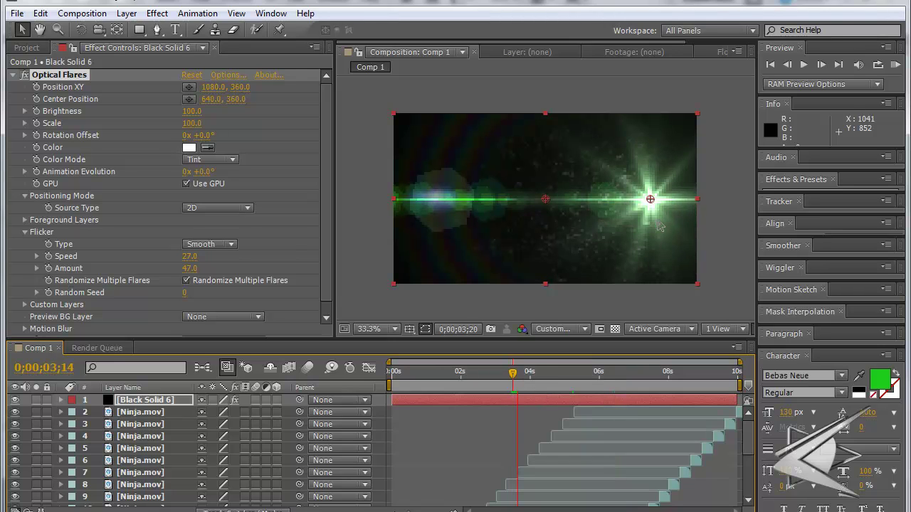
Set the Flicker Amount to 26 and play back the composition to check it.
{"action": "left_click_drag", "start_coordinate": [190, 269], "coordinate": [182, 278]}
{"action": "key", "text": "space"}
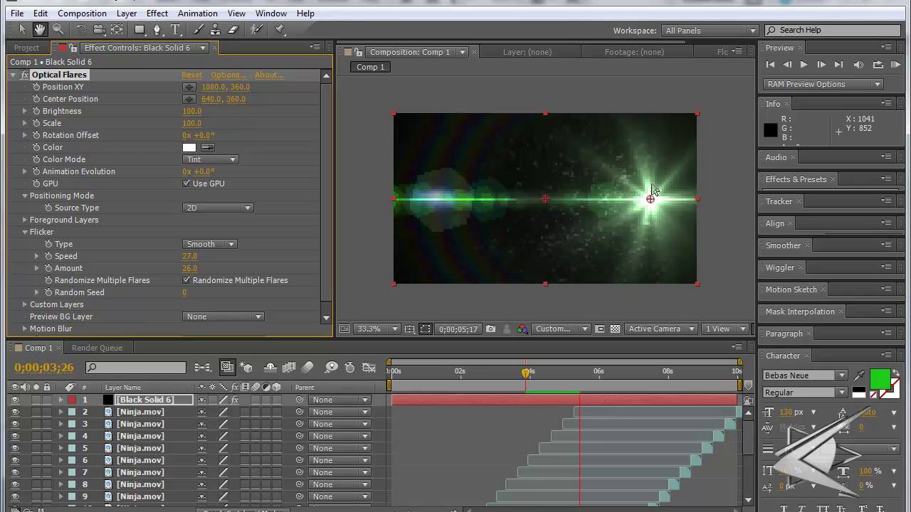
{"action": "key", "text": "space"}
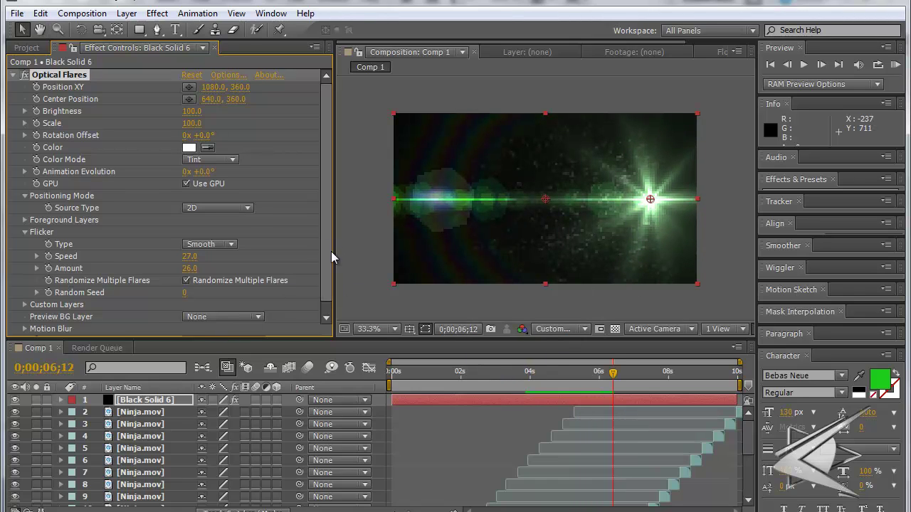
Set the flare's Render Mode to On Transparent.
{"action": "scroll", "coordinate": [331, 240], "scroll_direction": "down", "scroll_amount": 1}
{"action": "left_click", "coordinate": [245, 331]}
{"action": "left_click", "coordinate": [247, 363]}
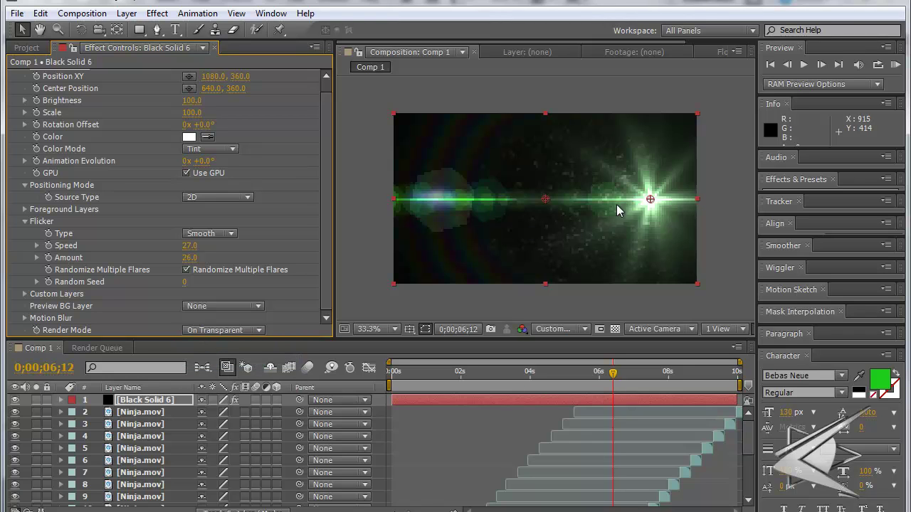
Place the flare at about 210, 183 on the first letter of NINJA and its centre at about 619, 177.
{"action": "left_click_drag", "start_coordinate": [649, 199], "coordinate": [441, 159]}
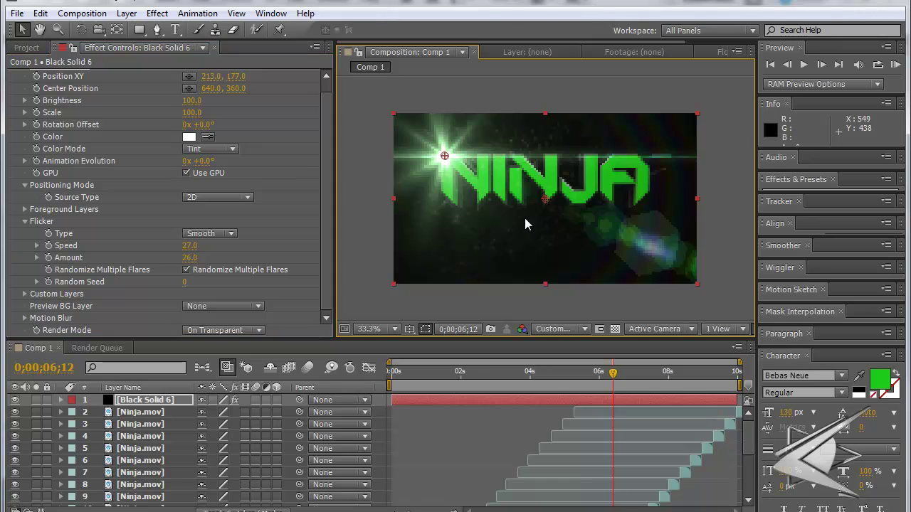
{"action": "mouse_move", "coordinate": [545, 199]}
{"action": "left_mouse_down"}
{"action": "mouse_move", "coordinate": [553, 165]}
{"action": "mouse_move", "coordinate": [538, 159]}
{"action": "left_mouse_up"}
{"action": "mouse_move", "coordinate": [453, 154]}
{"action": "left_mouse_down"}
{"action": "mouse_move", "coordinate": [692, 153]}
{"action": "mouse_move", "coordinate": [437, 146]}
{"action": "mouse_move", "coordinate": [444, 155]}
{"action": "left_mouse_up"}
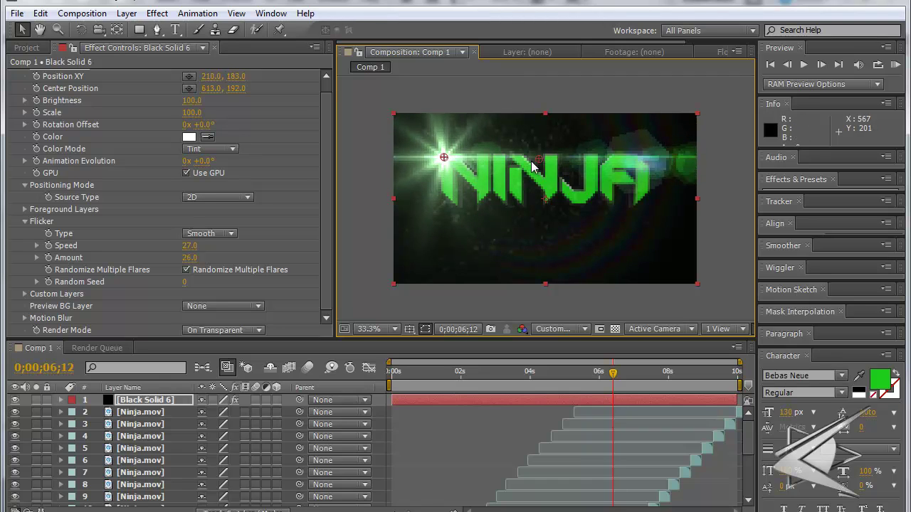
{"action": "left_click_drag", "start_coordinate": [539, 160], "coordinate": [540, 156]}
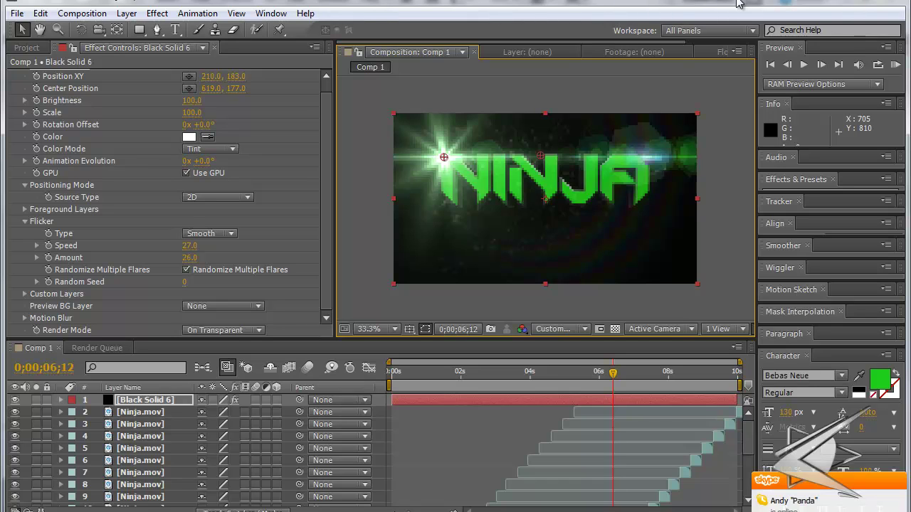
At 0;00;06;07, keyframe the flare's Position XY, Center Position and Brightness, with Brightness at 0.
{"action": "key", "text": "Page_Up"}
{"action": "key", "text": "Page_Up"}
{"action": "key", "text": "Page_Up"}
{"action": "key", "text": "Page_Up"}
{"action": "key", "text": "Page_Up"}
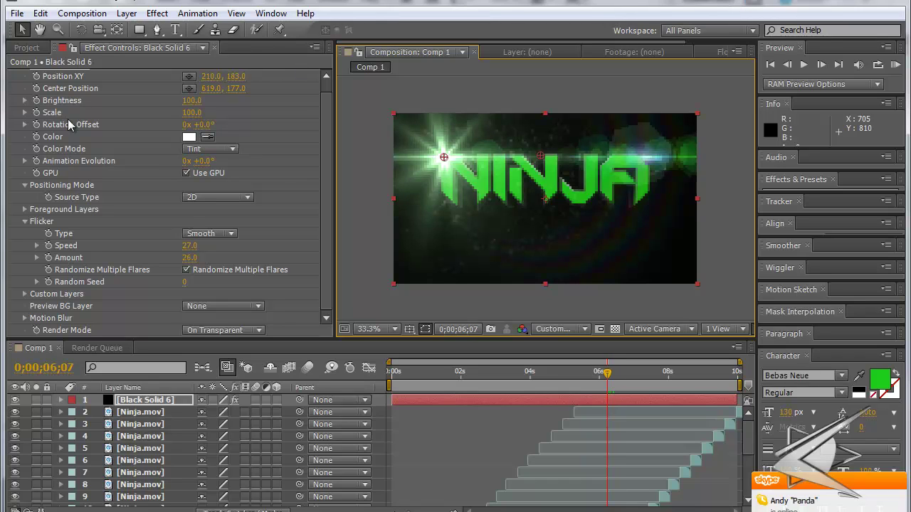
{"action": "scroll", "coordinate": [330, 199], "scroll_direction": "up", "scroll_amount": 1}
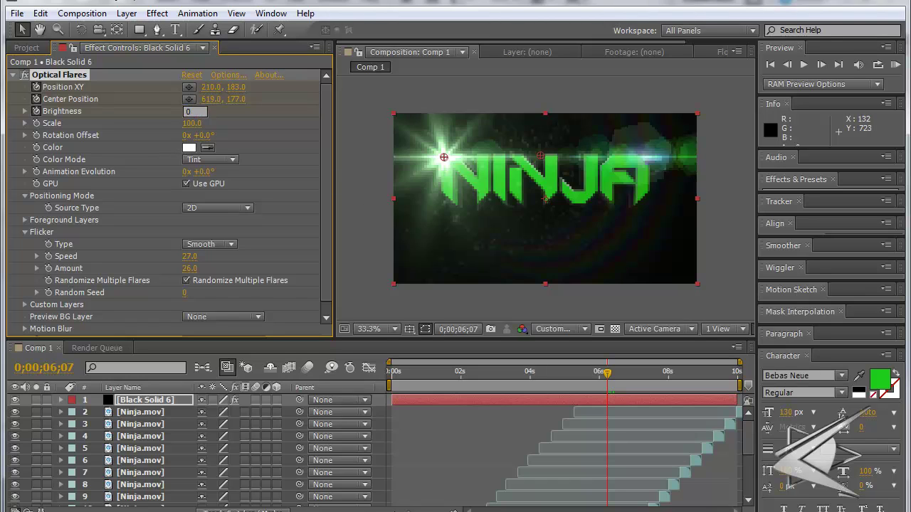
{"action": "key", "text": "Return"}
Set the flare's Brightness to 100 at 0;00;06;12.
{"action": "key", "text": "space"}
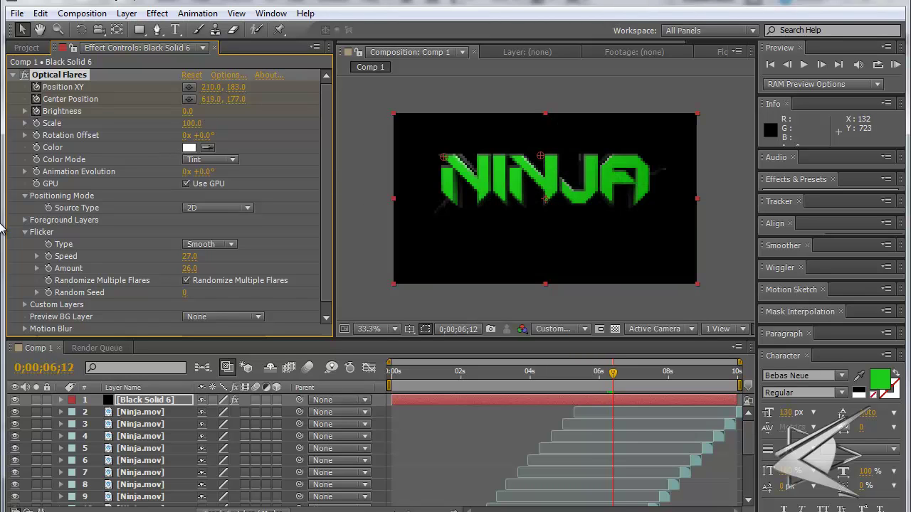
{"action": "left_click", "coordinate": [190, 112]}
{"action": "key", "text": "Return"}
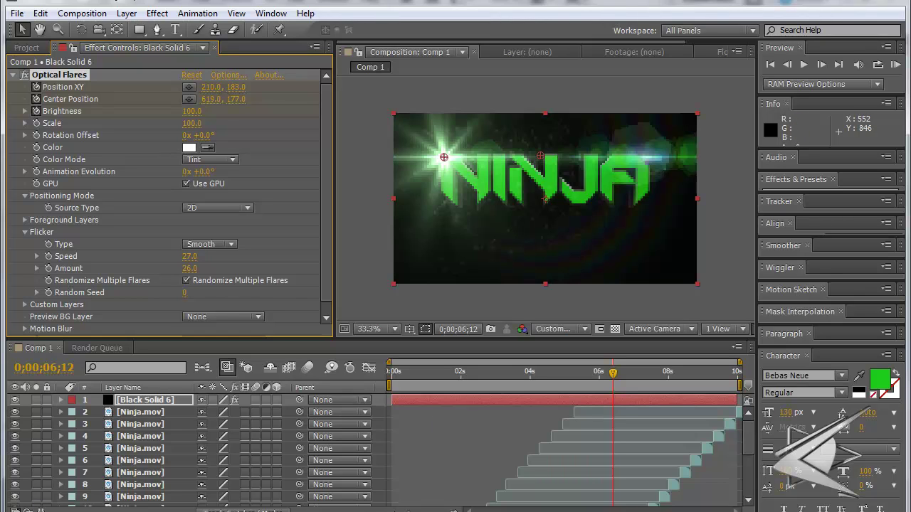
At 0;00;07;18, move the flare horizontally to about 1024, 183 over the last letter of NINJA.
{"action": "mouse_move", "coordinate": [618, 383]}
{"action": "left_mouse_down"}
{"action": "mouse_move", "coordinate": [629, 383]}
{"action": "mouse_move", "coordinate": [615, 383]}
{"action": "left_mouse_up"}
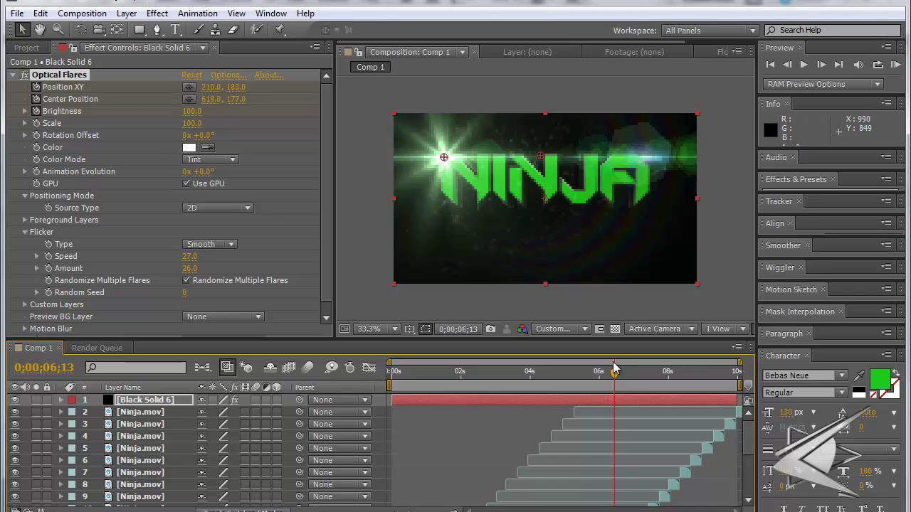
{"action": "left_click_drag", "start_coordinate": [616, 379], "coordinate": [654, 373]}
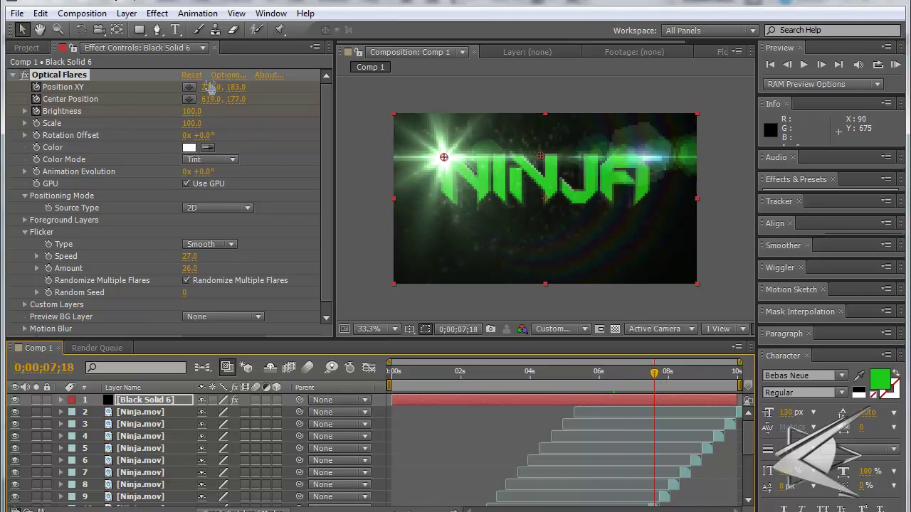
{"action": "left_click_drag", "start_coordinate": [232, 89], "coordinate": [802, 104]}
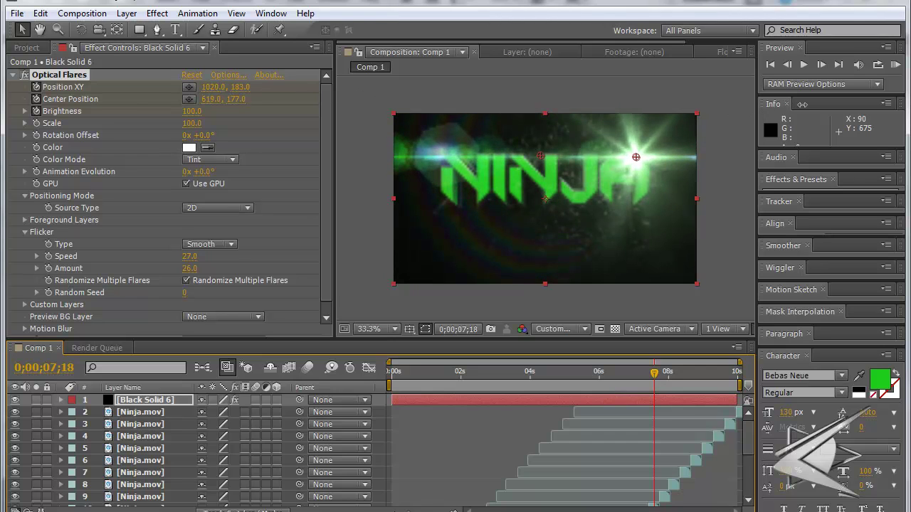
Set the flare's Brightness to 0 near the 8-second mark.
{"action": "left_click_drag", "start_coordinate": [656, 372], "coordinate": [667, 373]}
{"action": "left_click", "coordinate": [191, 111]}
{"action": "type", "text": "0"}
{"action": "key", "text": "Return"}
Start the work area at about 0;00;05;00 and preview the flare sweeping across the NINJA text.
{"action": "left_click_drag", "start_coordinate": [542, 373], "coordinate": [564, 373]}
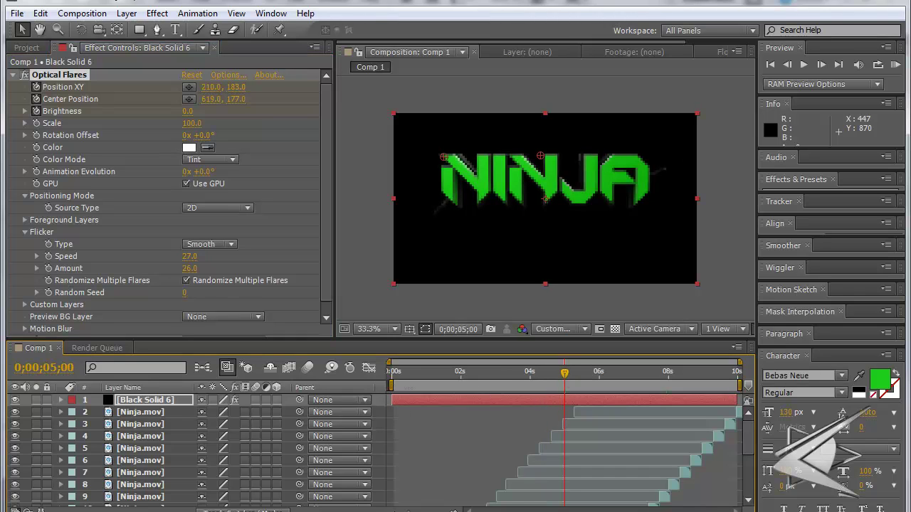
{"action": "key", "text": "space"}
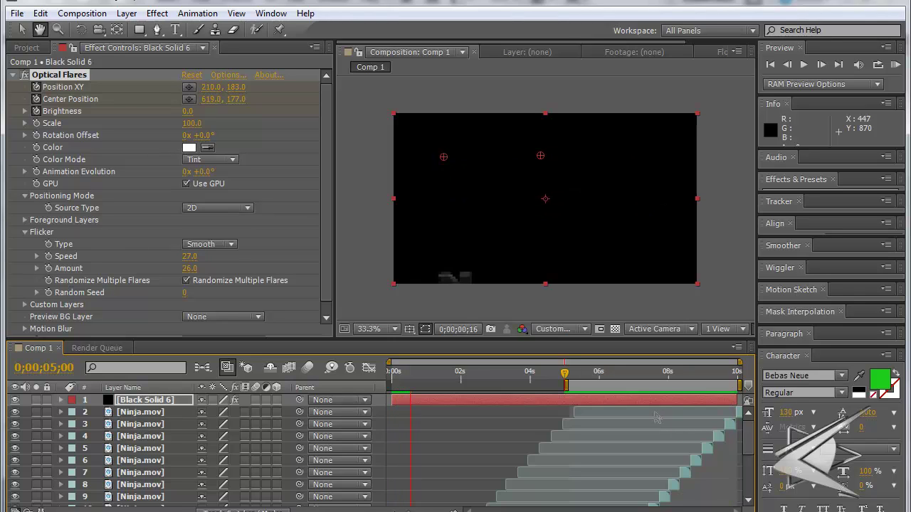
{"action": "left_click", "coordinate": [566, 376]}
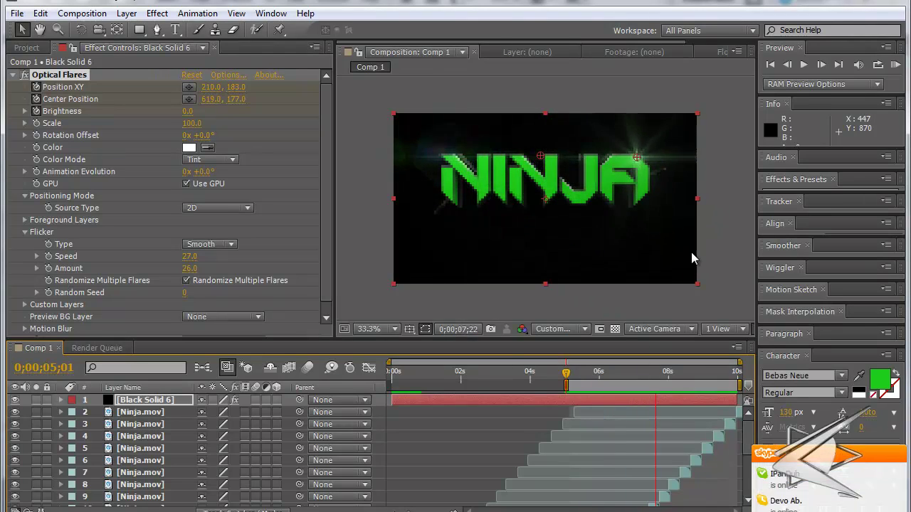
{"action": "key", "text": "space"}
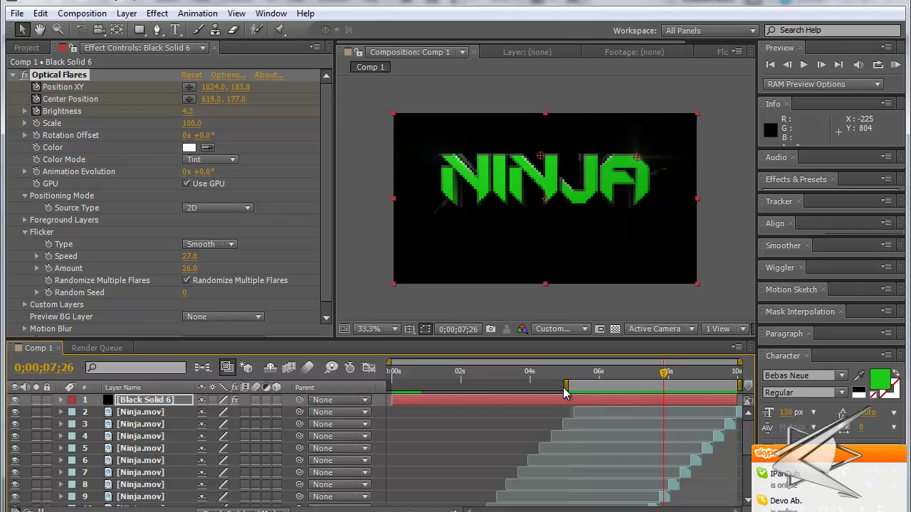
Extend the work area back to the start of the composition and delete the Black Solid 6 flare layer.
{"action": "left_click_drag", "start_coordinate": [543, 387], "coordinate": [389, 386]}
{"action": "key", "text": "alt+Tab"}
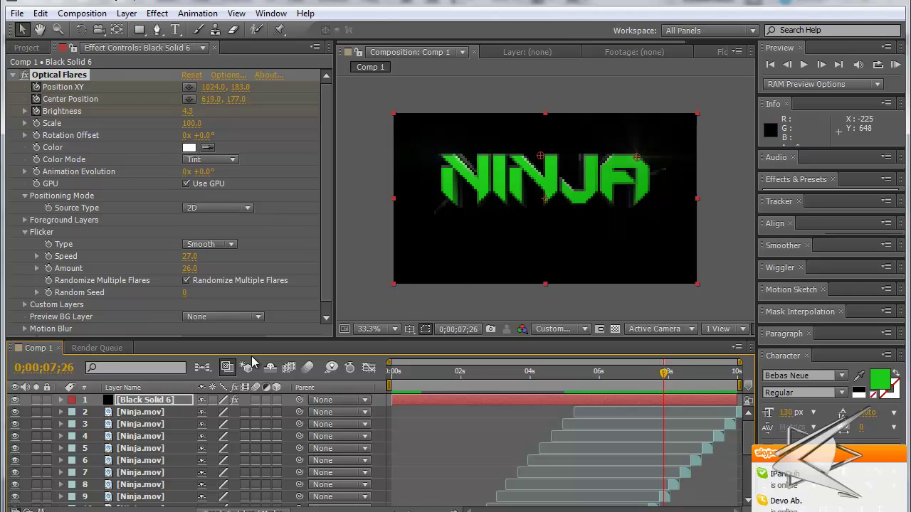
{"action": "key", "text": "Delete"}
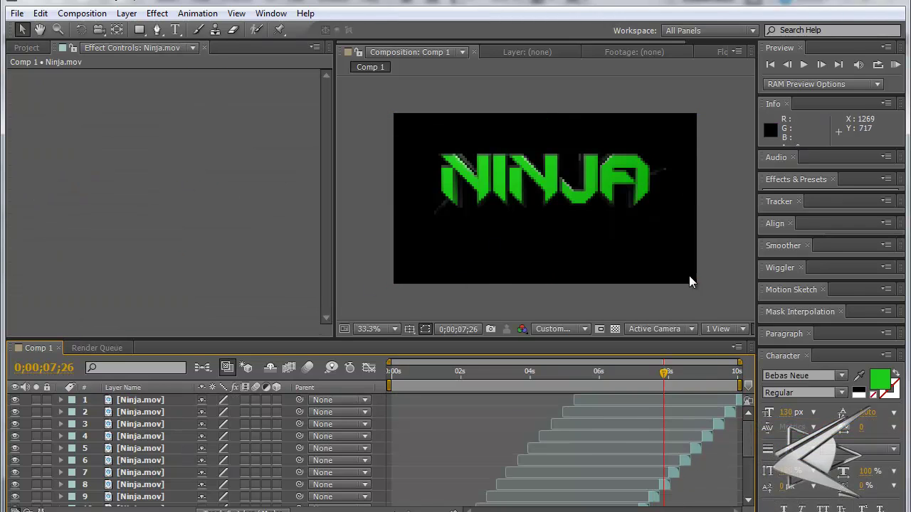
Add a new black solid layer and move it beneath all the Ninja.mov layers.
{"action": "scroll", "coordinate": [740, 441], "scroll_direction": "down", "scroll_amount": 5}
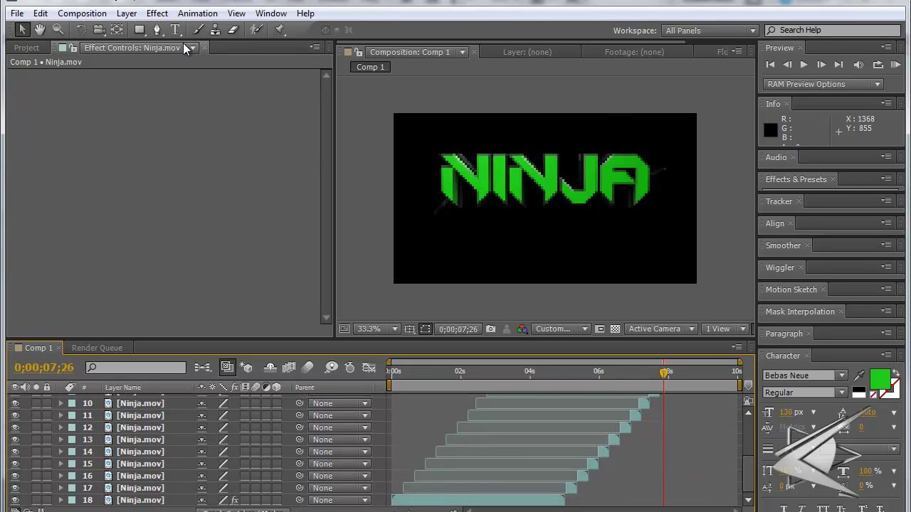
{"action": "key", "text": "ctrl+y"}
{"action": "key", "text": "Return"}
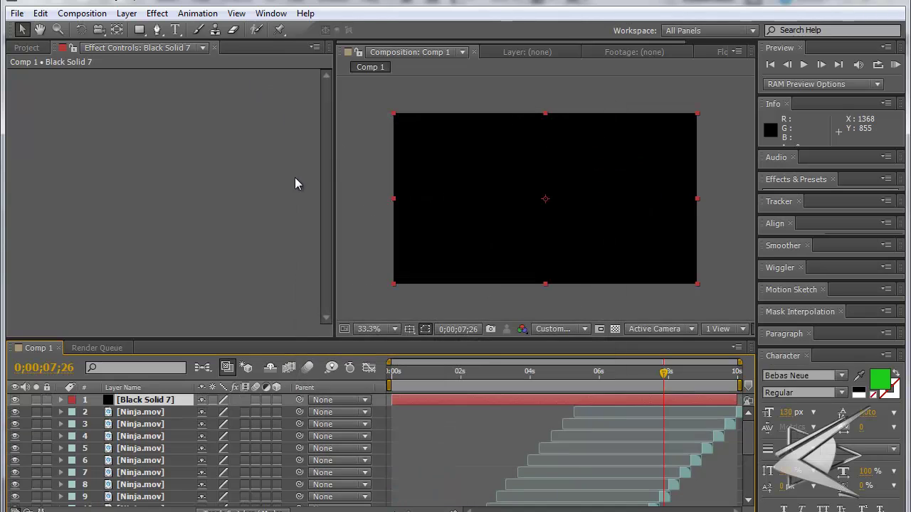
{"action": "left_click", "coordinate": [153, 421]}
{"action": "left_click", "coordinate": [154, 433]}
{"action": "left_click", "coordinate": [153, 416]}
{"action": "left_click", "coordinate": [153, 403]}
{"action": "left_click_drag", "start_coordinate": [151, 403], "coordinate": [148, 504]}
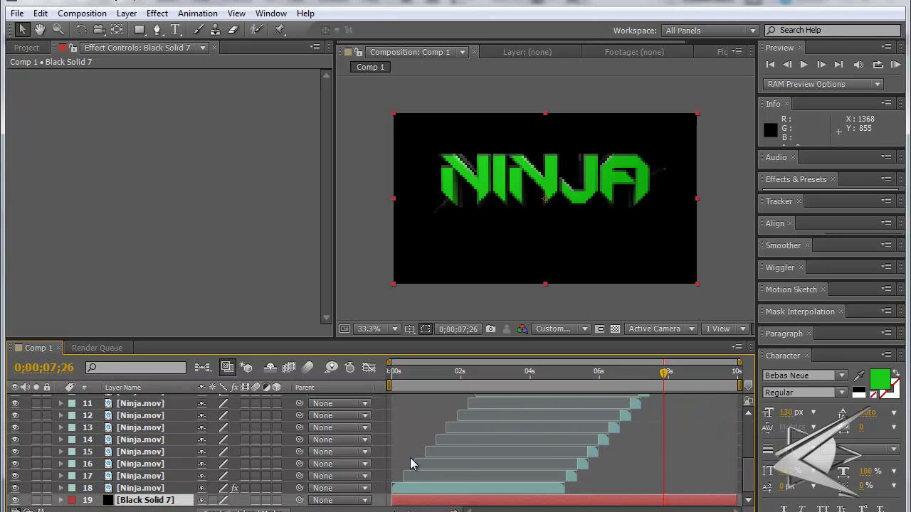
{"action": "left_click", "coordinate": [130, 429]}
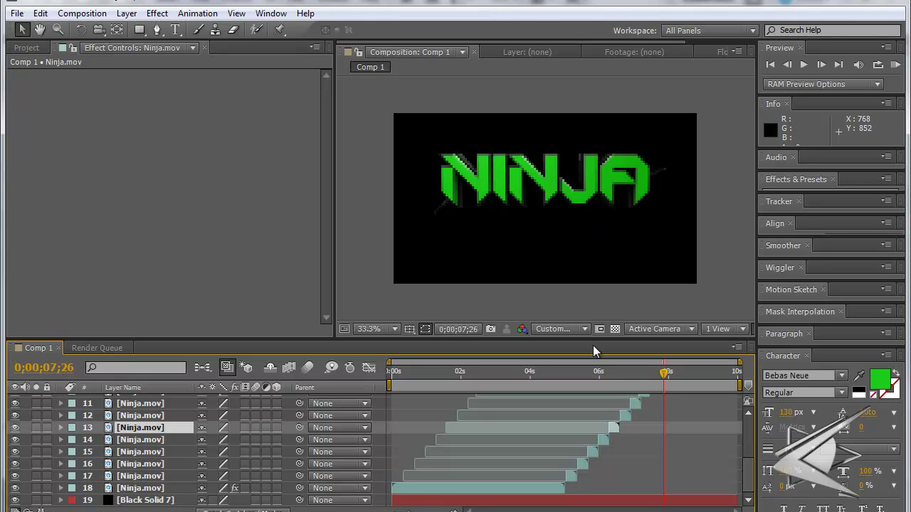
At 0;00;05;29, apply Optical Flares to the black solid and place the flare at about 624, 153 above the NINJA text's middle.
{"action": "left_click_drag", "start_coordinate": [607, 371], "coordinate": [598, 371]}
{"action": "left_click", "coordinate": [145, 501]}
{"action": "left_click", "coordinate": [157, 13]}
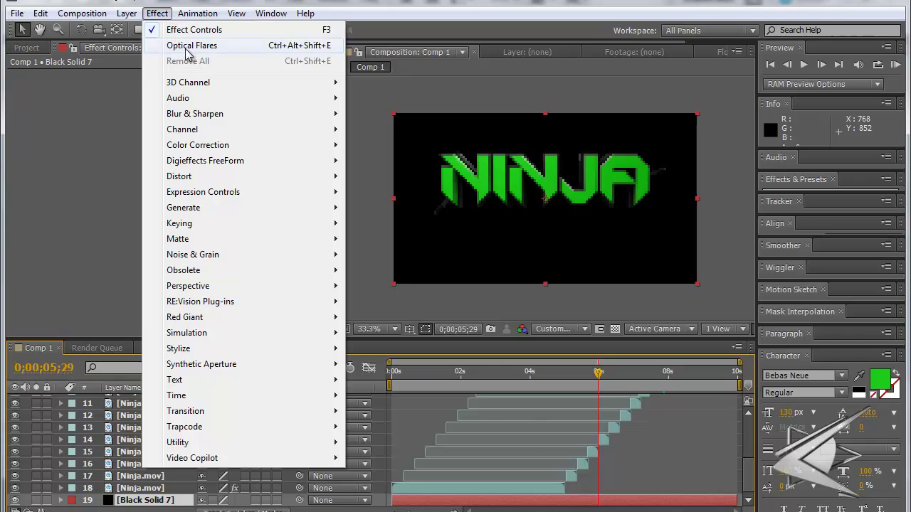
{"action": "left_click", "coordinate": [178, 65]}
{"action": "left_click_drag", "start_coordinate": [484, 165], "coordinate": [541, 152]}
Open the flare's options and go to the _Custom Presets folder in the preset browser.
{"action": "left_click", "coordinate": [234, 75]}
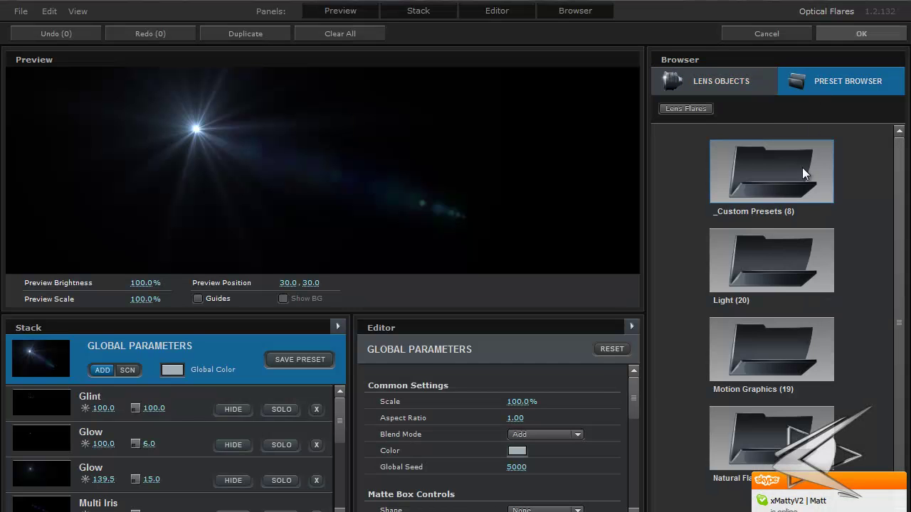
{"action": "left_click", "coordinate": [769, 75]}
{"action": "scroll", "coordinate": [901, 208], "scroll_direction": "down", "scroll_amount": 2}
{"action": "left_click_drag", "start_coordinate": [900, 207], "coordinate": [893, 168]}
{"action": "left_click", "coordinate": [859, 82]}
{"action": "left_click", "coordinate": [726, 82]}
{"action": "left_click", "coordinate": [845, 85]}
{"action": "left_click", "coordinate": [828, 166]}
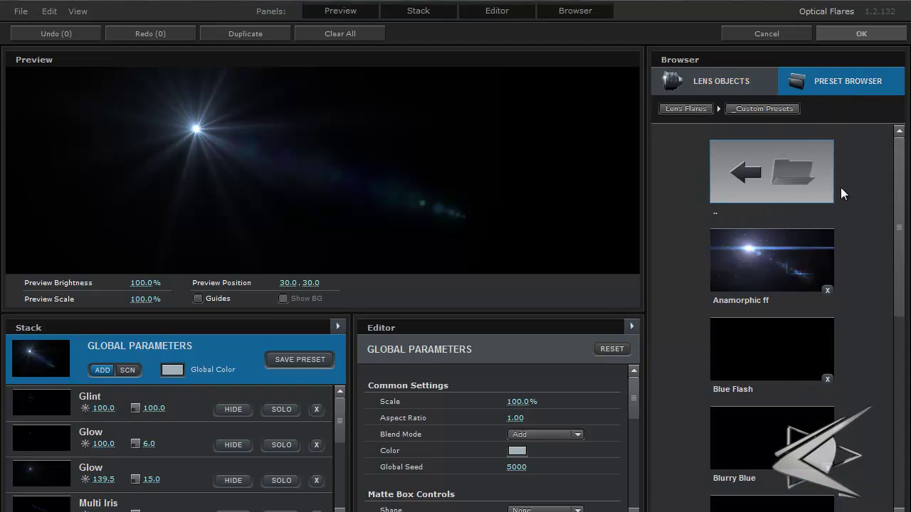
Try the Space Sektor preset, and load the Modern Digitial preset instead.
{"action": "scroll", "coordinate": [899, 311], "scroll_direction": "down", "scroll_amount": 2}
{"action": "left_click_drag", "start_coordinate": [900, 311], "coordinate": [902, 462]}
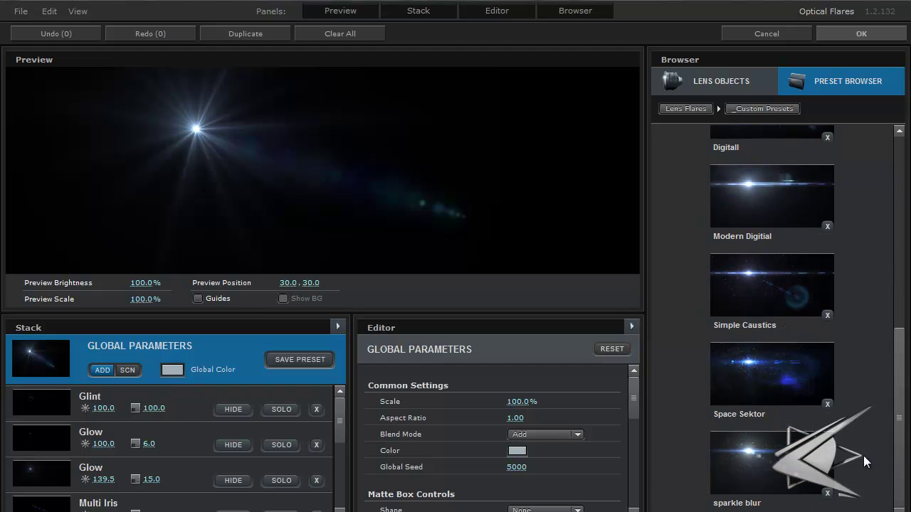
{"action": "left_click", "coordinate": [802, 363]}
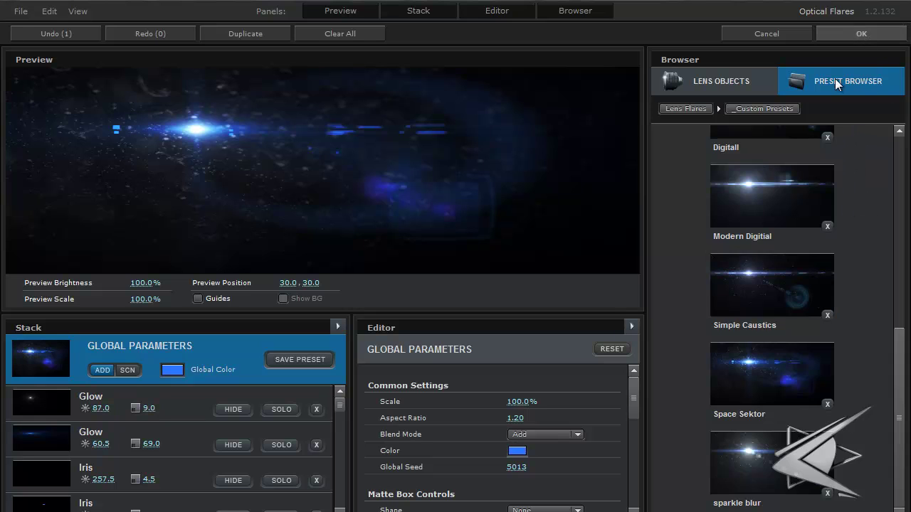
{"action": "left_click", "coordinate": [754, 208]}
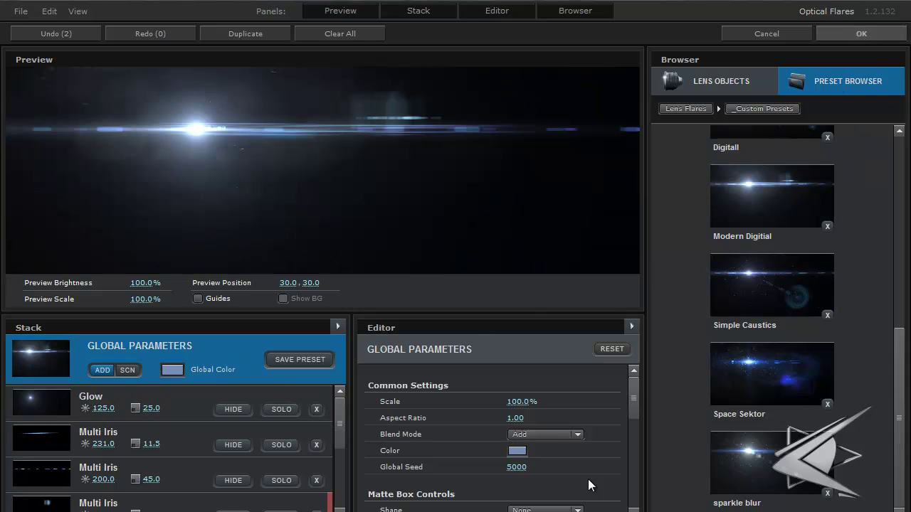
Try the Smudgy lens texture, set the texture image to Dodgy instead, and apply the flare setup.
{"action": "left_click_drag", "start_coordinate": [633, 413], "coordinate": [629, 438]}
{"action": "left_click", "coordinate": [561, 416]}
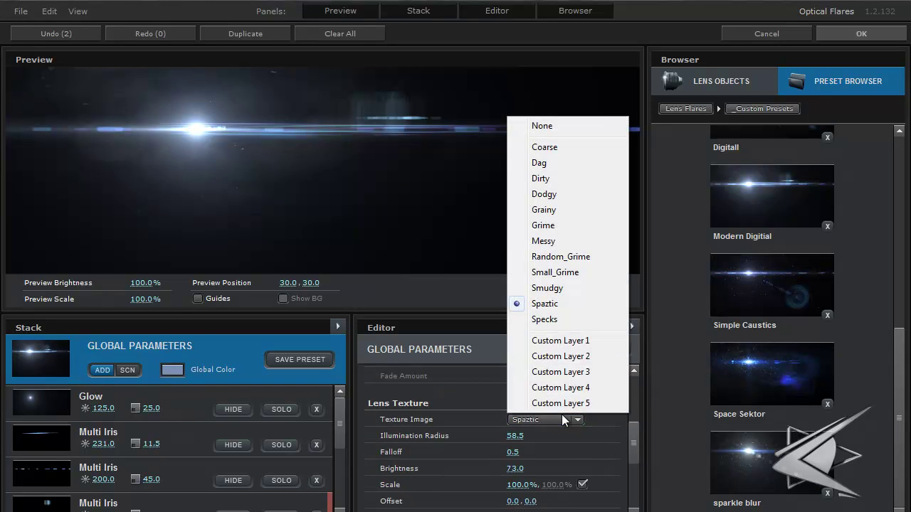
{"action": "left_click", "coordinate": [572, 289]}
{"action": "left_click", "coordinate": [547, 422]}
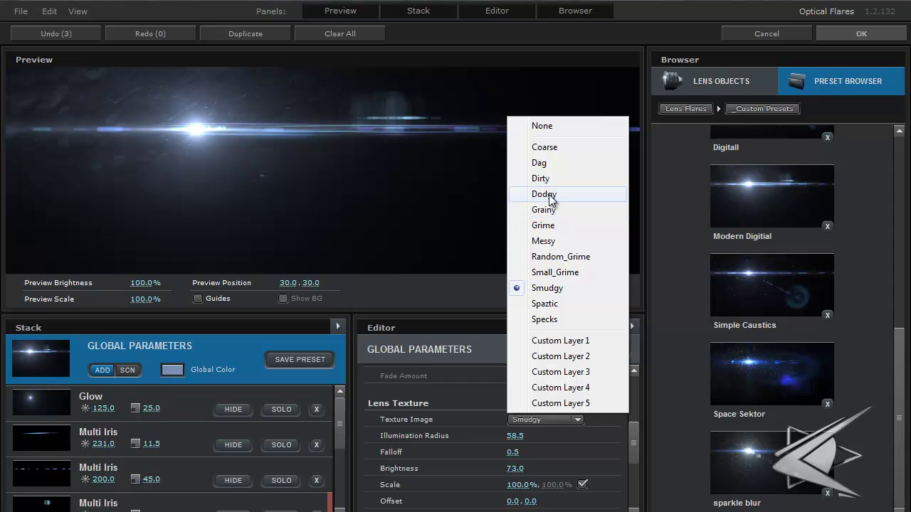
{"action": "left_click", "coordinate": [559, 195]}
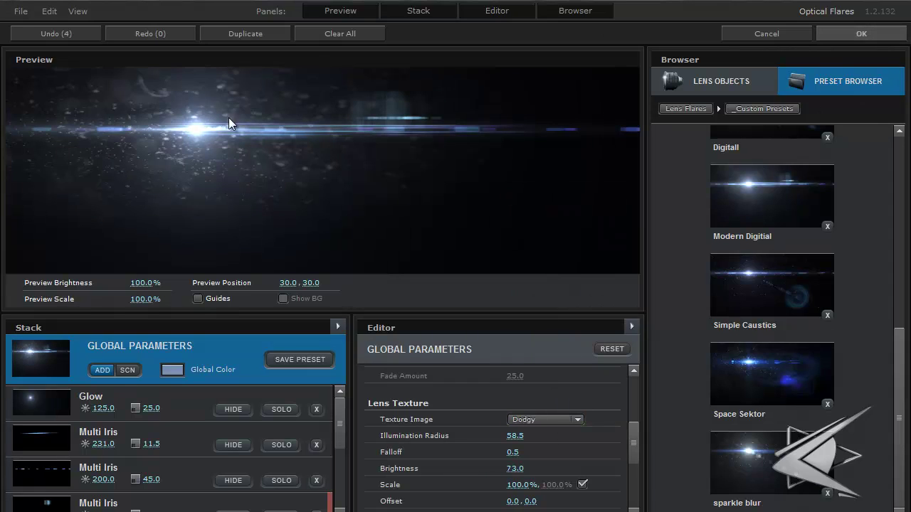
{"action": "left_click", "coordinate": [849, 29]}
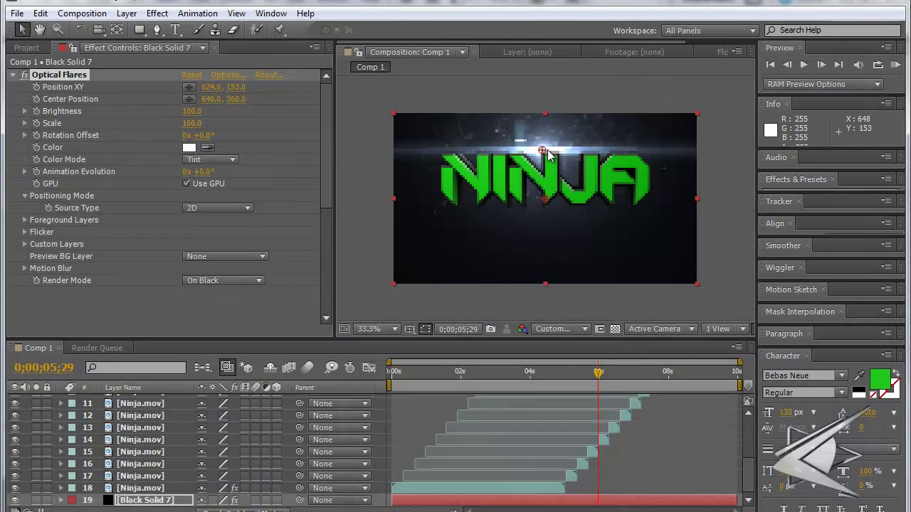
Lower the preview resolution to Quarter and move the flare up to about 636, -6 at the frame's upper edge.
{"action": "left_click_drag", "start_coordinate": [542, 153], "coordinate": [543, 140]}
{"action": "left_click", "coordinate": [560, 328]}
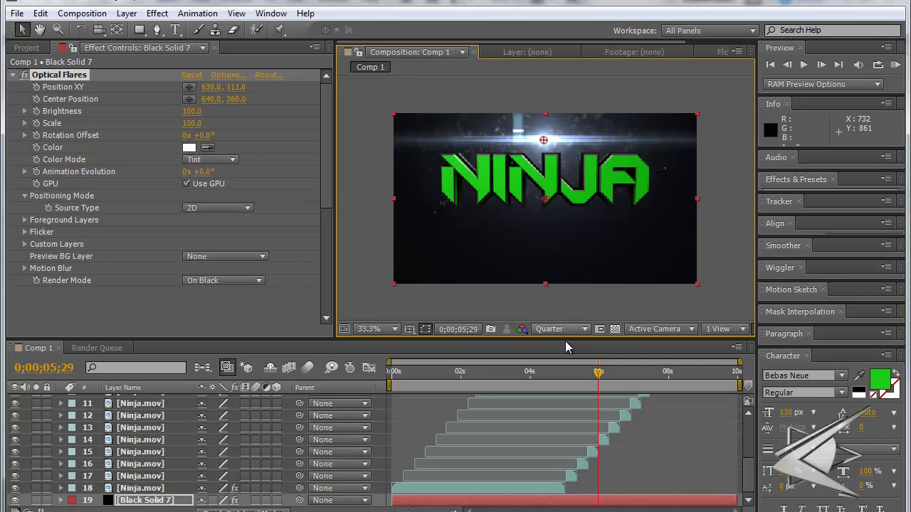
{"action": "left_click_drag", "start_coordinate": [542, 141], "coordinate": [544, 114]}
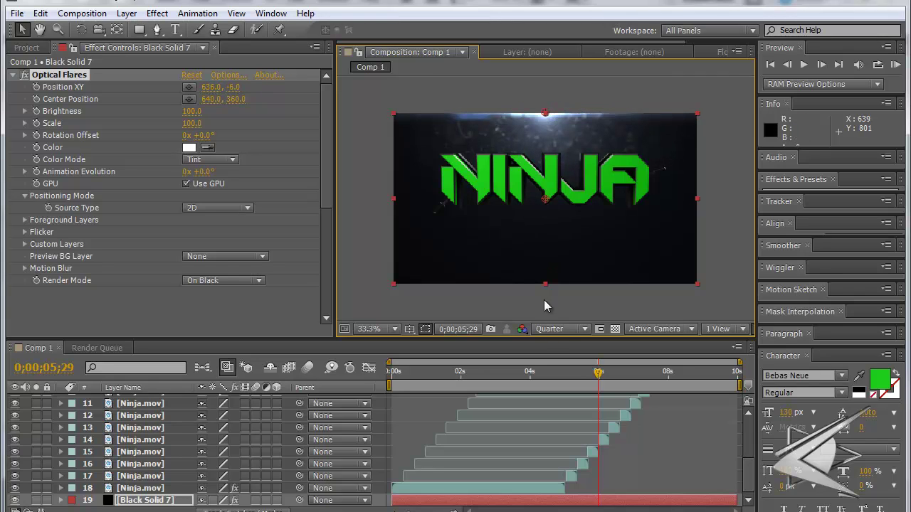
Set the flare's flicker Speed to 14 and Amount to 38, and preview the composition from the start.
{"action": "left_click", "coordinate": [521, 377]}
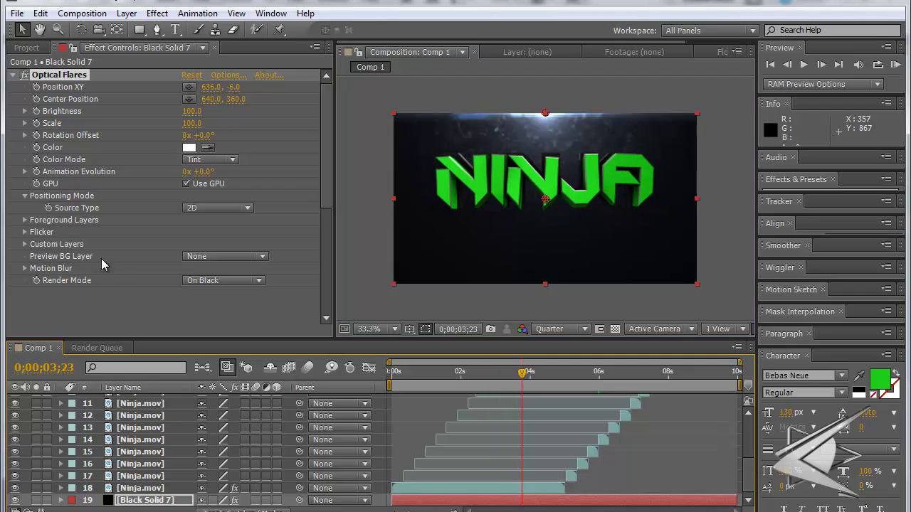
{"action": "left_click", "coordinate": [27, 234]}
{"action": "left_click", "coordinate": [25, 233]}
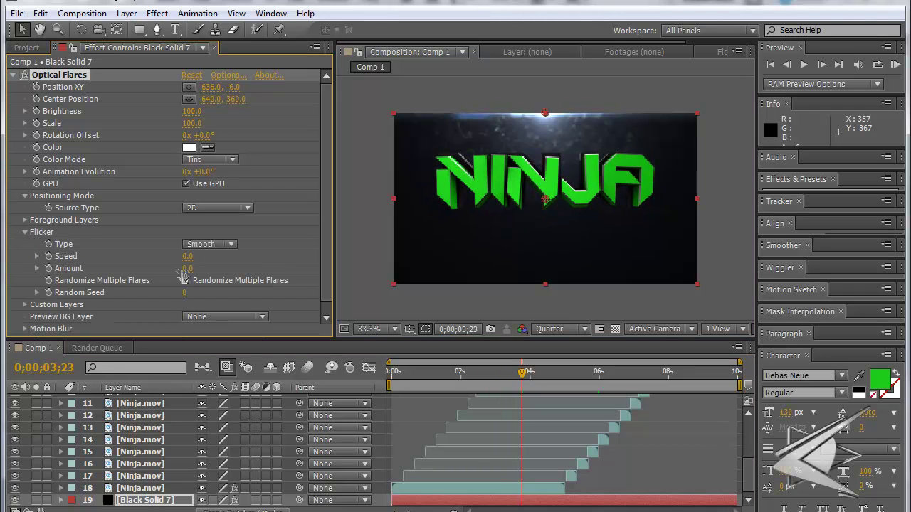
{"action": "mouse_move", "coordinate": [188, 269]}
{"action": "left_mouse_down"}
{"action": "mouse_move", "coordinate": [206, 272]}
{"action": "mouse_move", "coordinate": [193, 256]}
{"action": "mouse_move", "coordinate": [178, 269]}
{"action": "left_mouse_up"}
{"action": "left_click", "coordinate": [391, 372]}
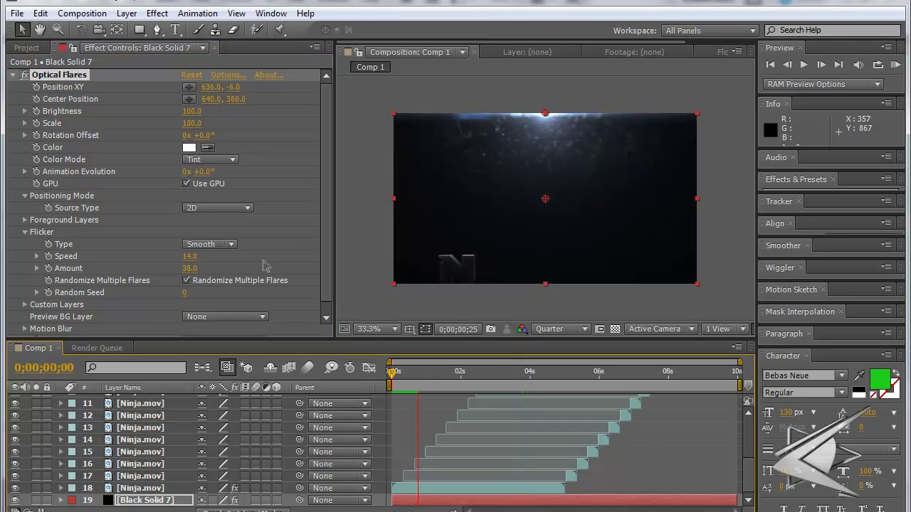
Raise the flare's flicker Speed to 20 and preview the flickering light behind the text from 0;00;00;28.
{"action": "left_click", "coordinate": [192, 268]}
{"action": "left_click_drag", "start_coordinate": [198, 260], "coordinate": [205, 261]}
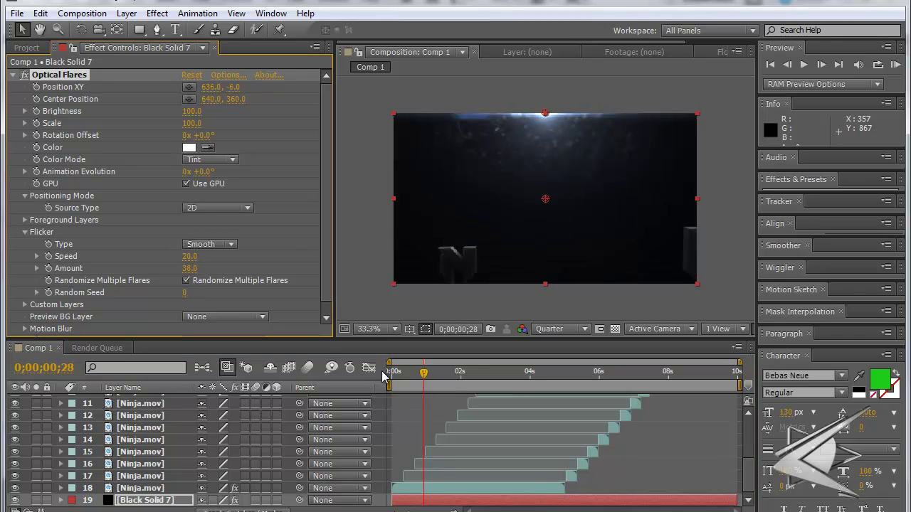
{"action": "key", "text": "space"}
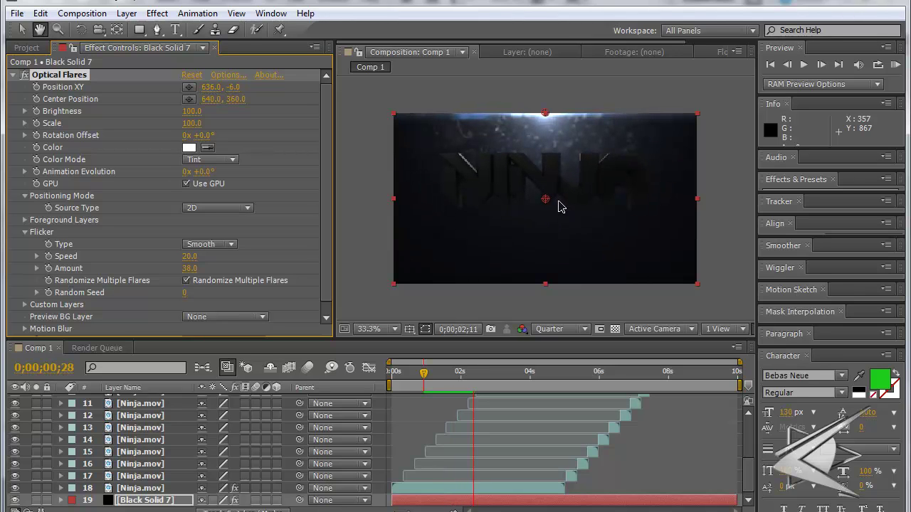
{"action": "left_click", "coordinate": [422, 369]}
{"action": "key", "text": "space"}
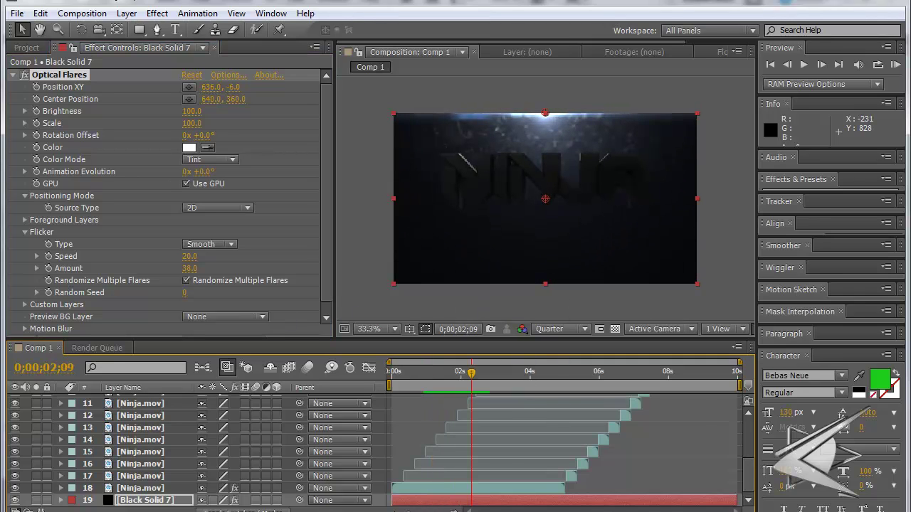
{"action": "key", "text": "alt+Tab"}
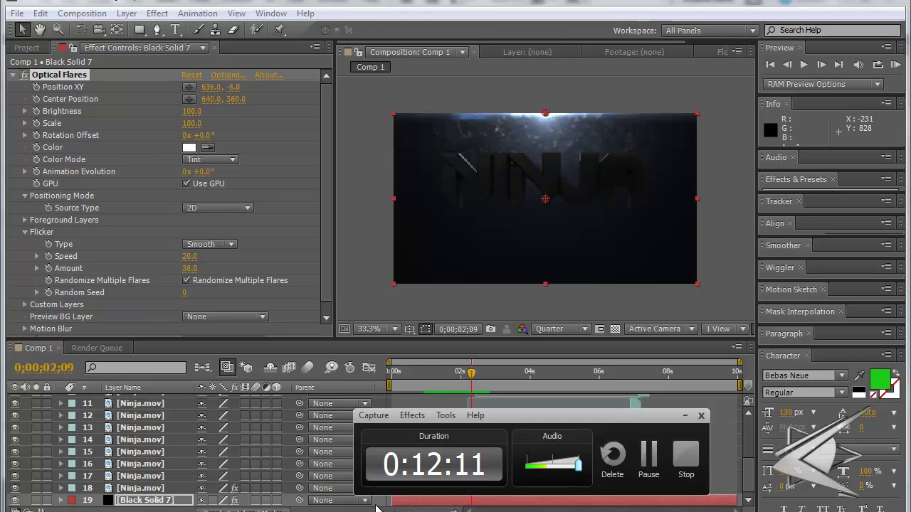